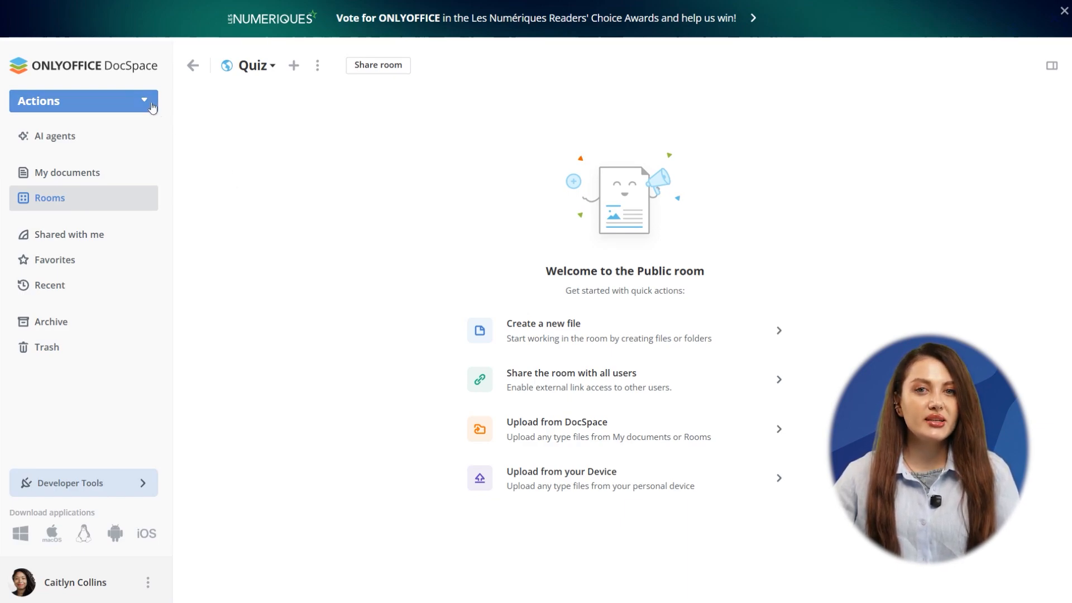
# From Actions, create a blank PDF form named 'How well do you know ONLYOFFICE'.
pyautogui.click(149, 103)
pyautogui.moveTo(148, 212)
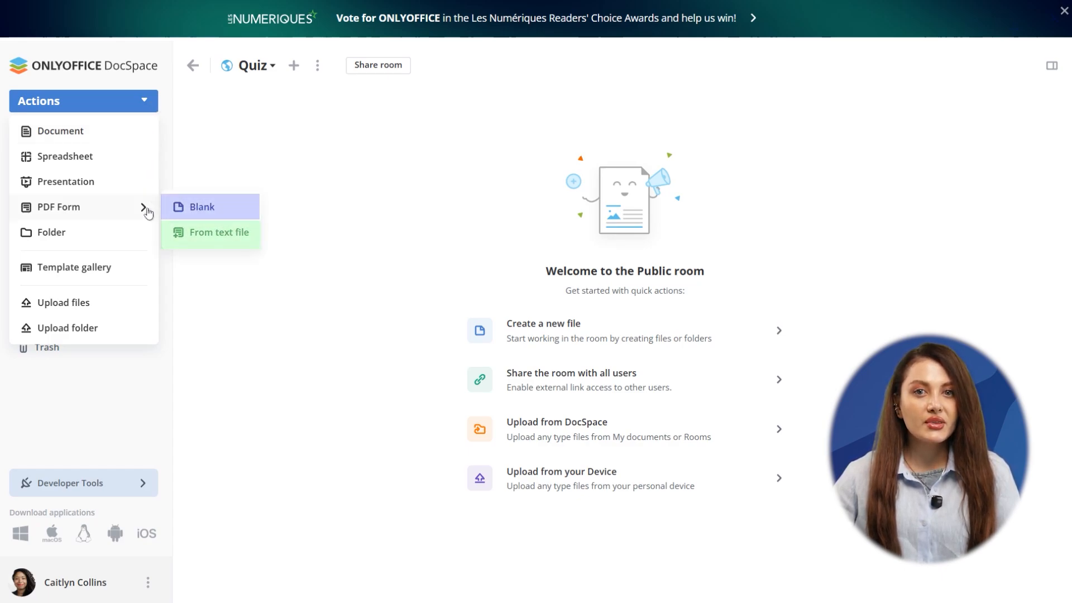
pyautogui.click(207, 209)
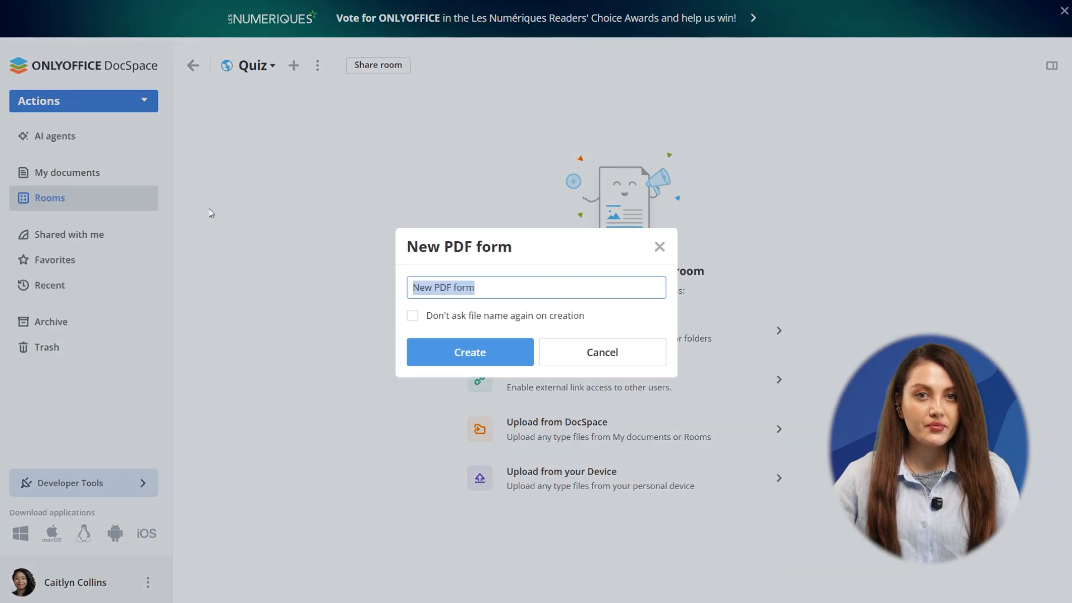
pyautogui.write('How well do you know ONLYOFFICE')
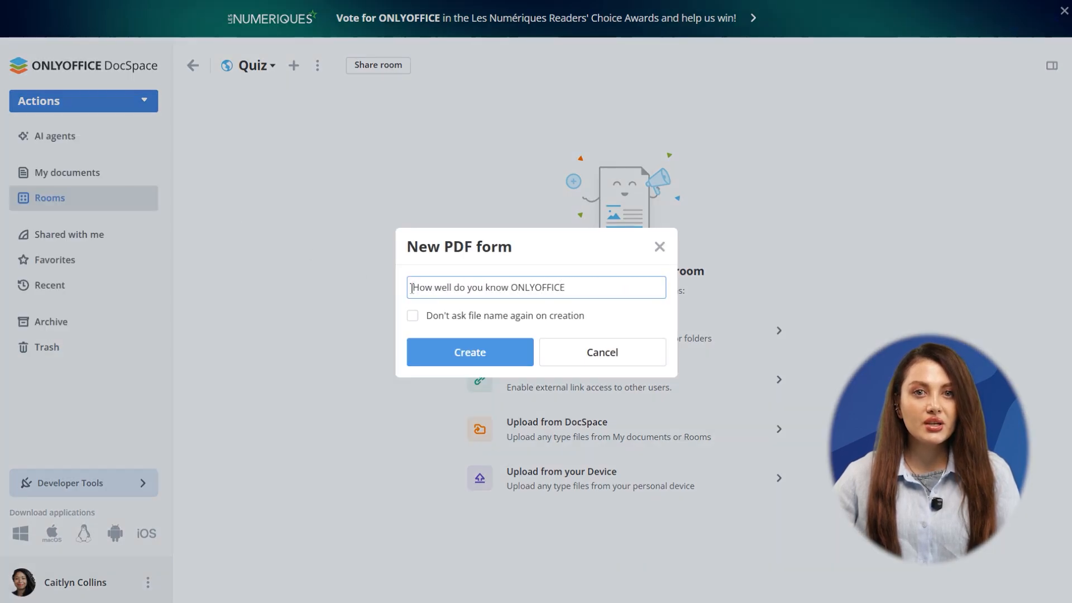
pyautogui.click(495, 361)
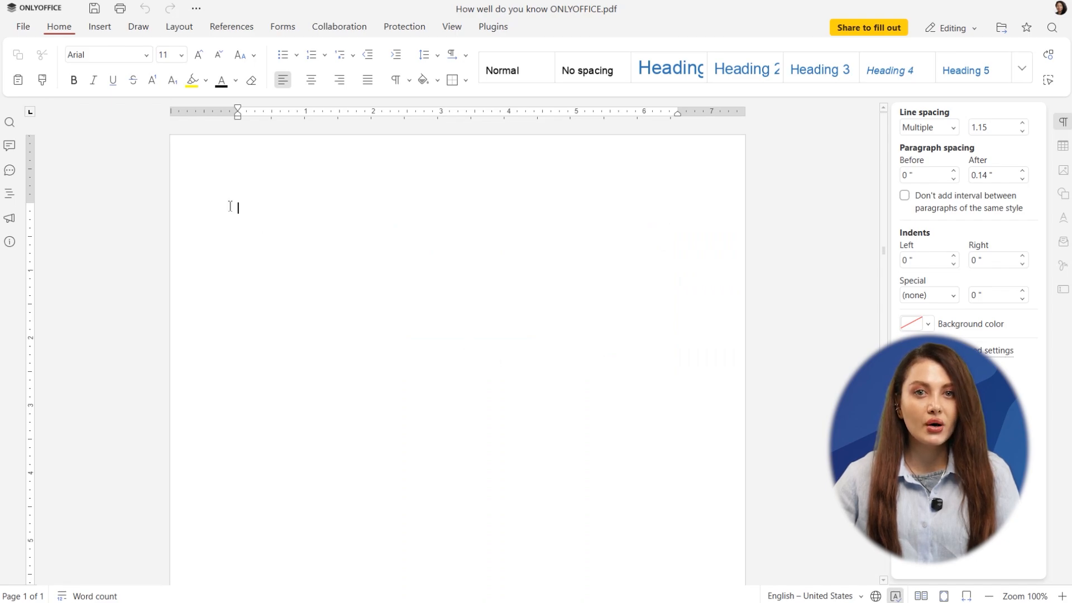
# Type the quiz title 'How Well Do You Know ONLYOFFICE?' and the 'Welcome to the ONLYOFFICE Quiz!' paragraph.
pyautogui.write('How Well Do You Know ONLYOFFICE? ')
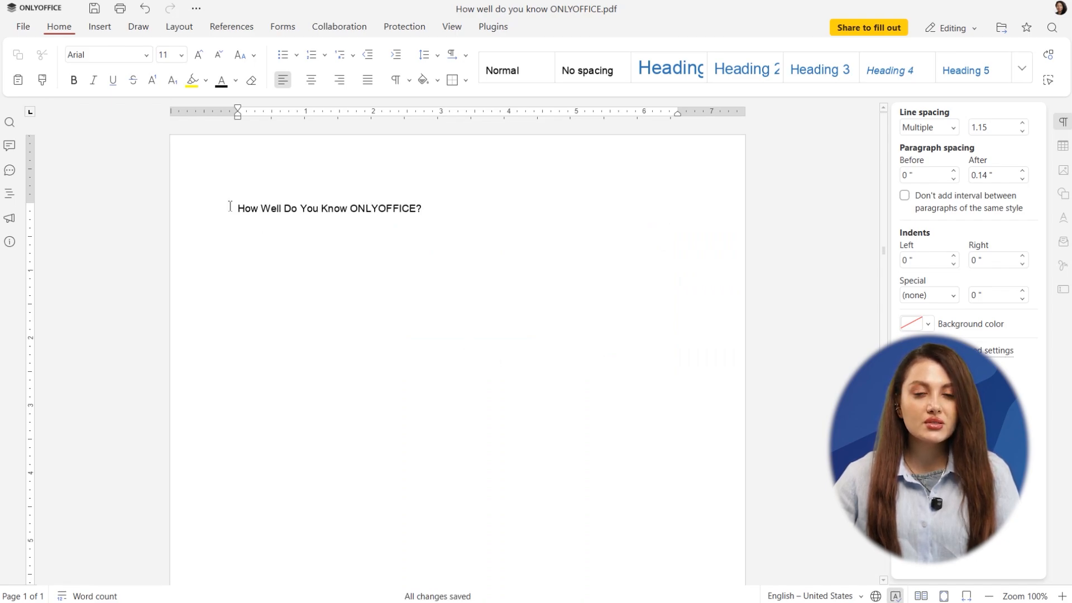
pyautogui.write('Welcome to the ONLYOFFICE Quiz!')
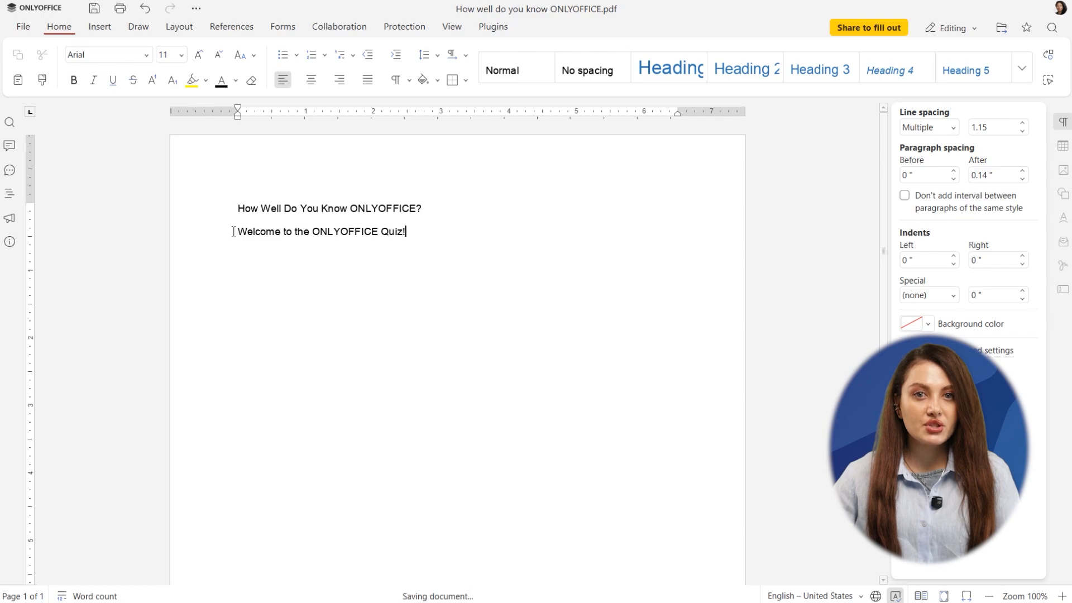
pyautogui.write(' Test your knowledge of ONLYOFFICE features, collaboration')
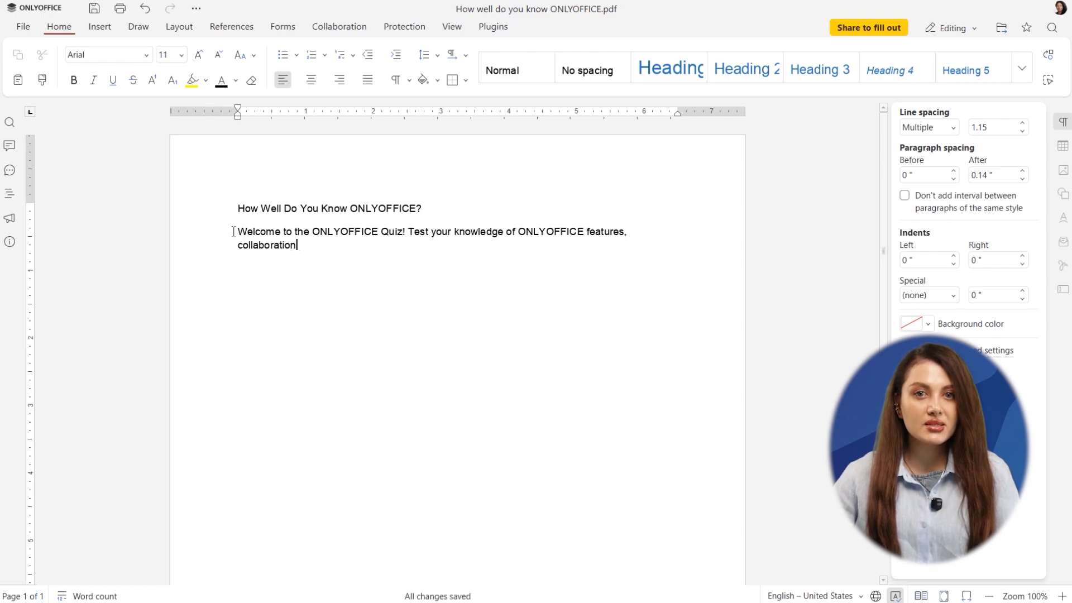
pyautogui.write(' tools, document editing, and productivity capabilities.')
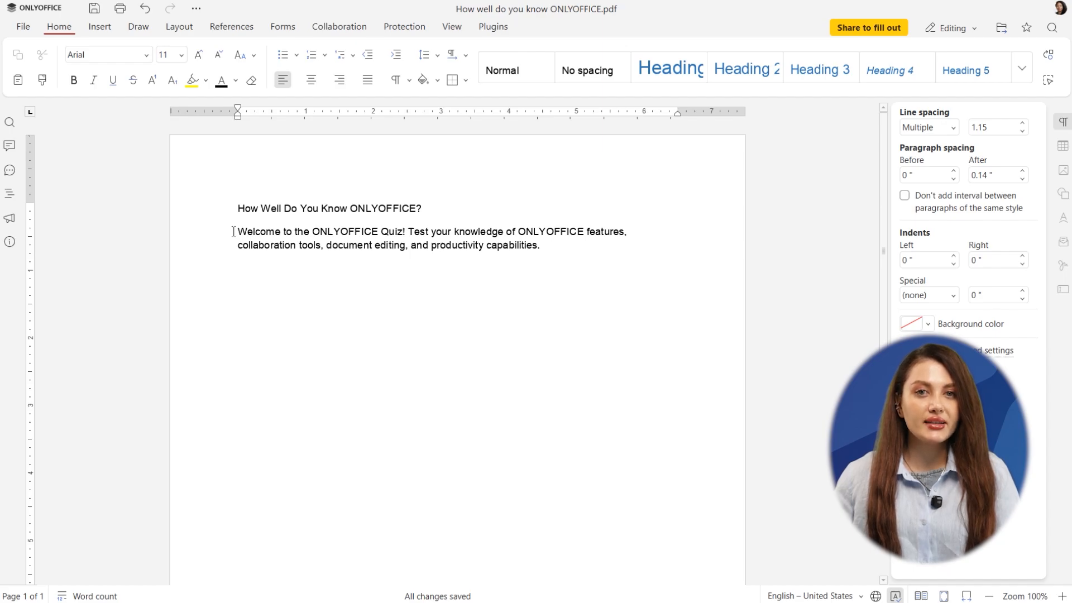
pyautogui.click(287, 36)
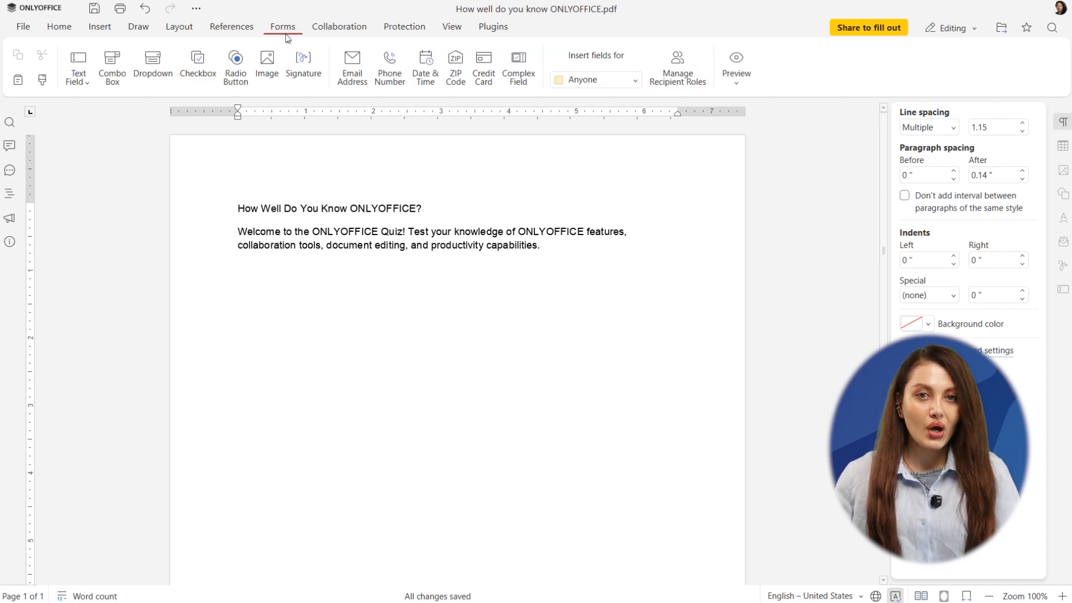
# Insert a text field, an email field and a date field with placeholders Name, Email and Date.
pyautogui.click(87, 68)
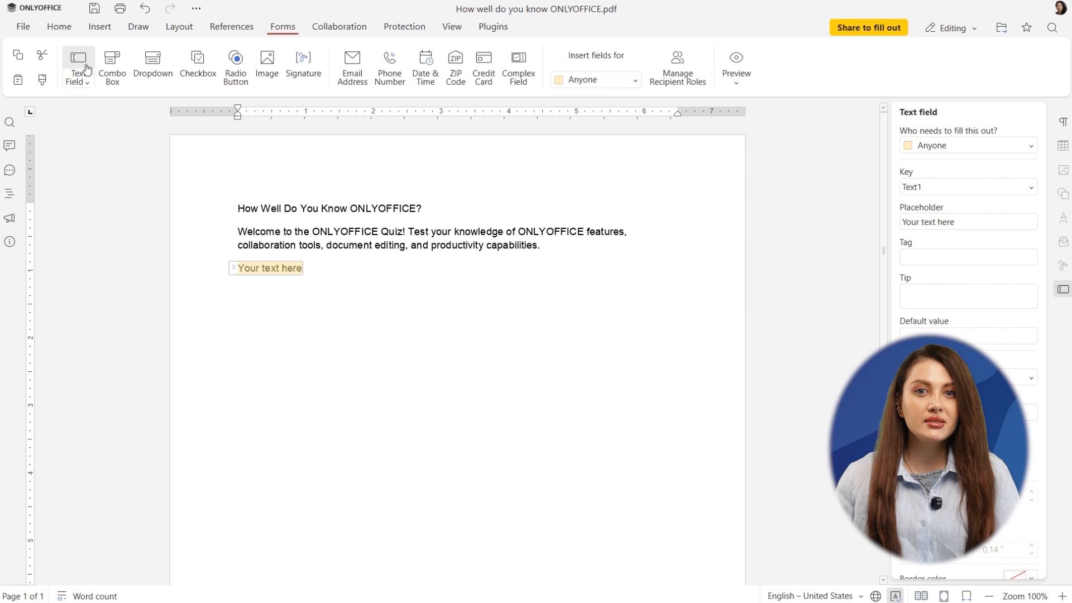
pyautogui.tripleClick(903, 221)
pyautogui.write('Name')
pyautogui.press('Return')
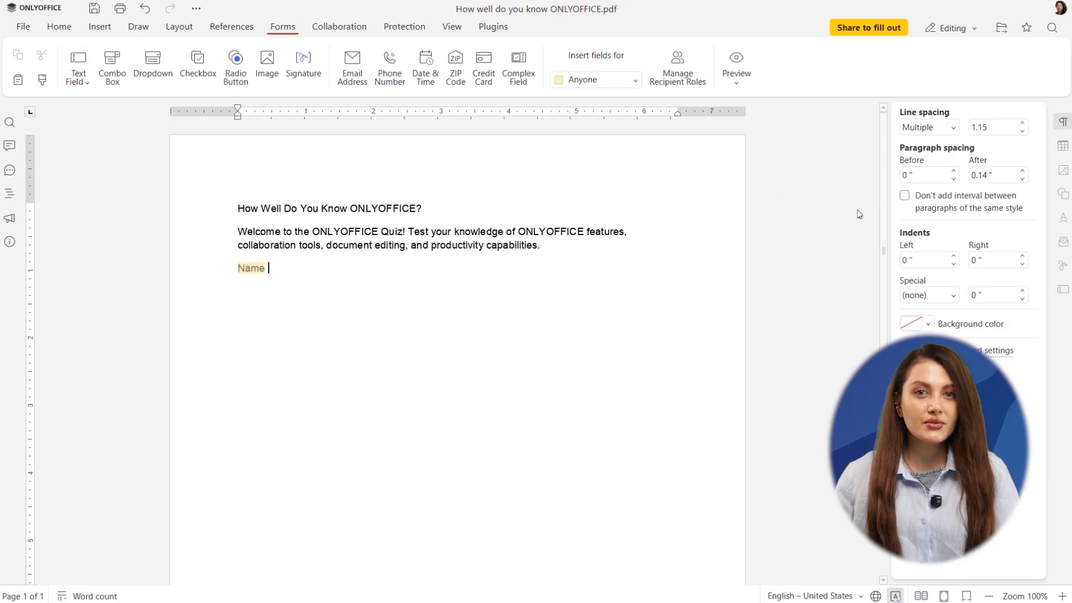
pyautogui.click(351, 89)
pyautogui.tripleClick(902, 222)
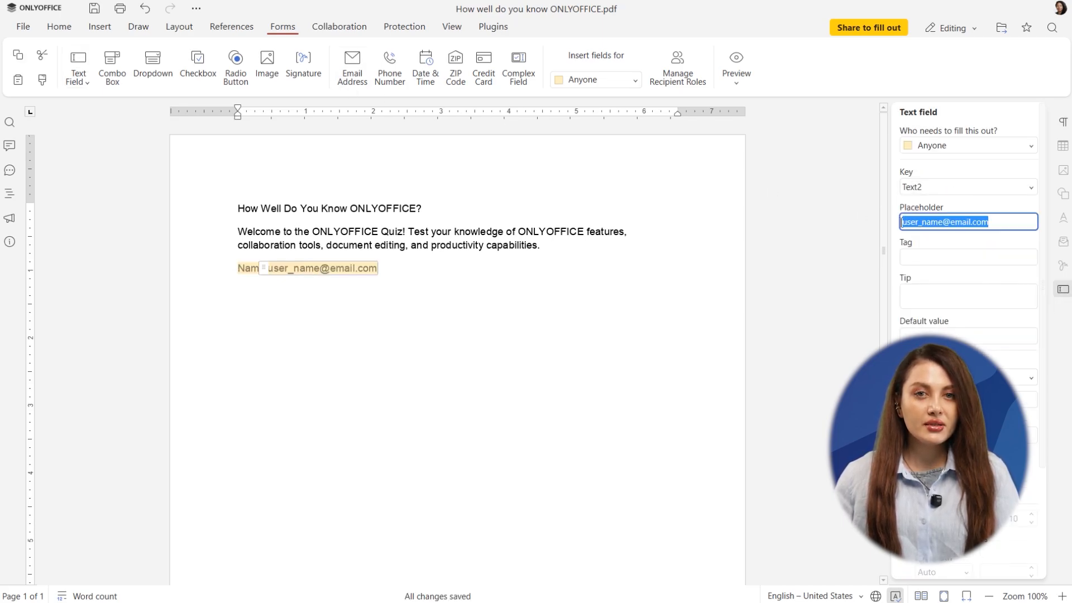
pyautogui.write('Email')
pyautogui.press('Return')
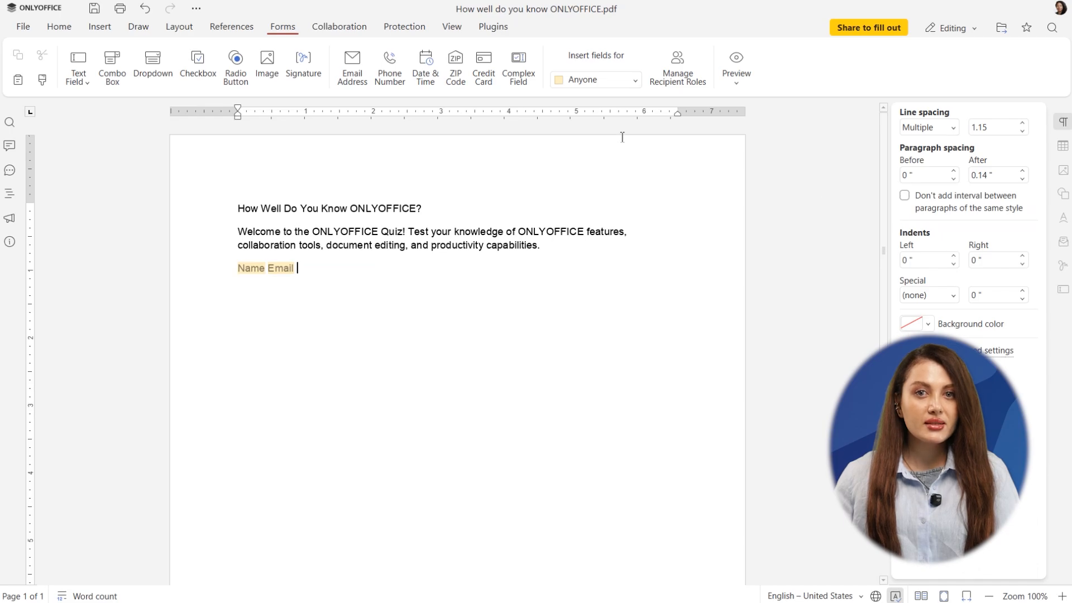
pyautogui.click(425, 78)
pyautogui.tripleClick(902, 221)
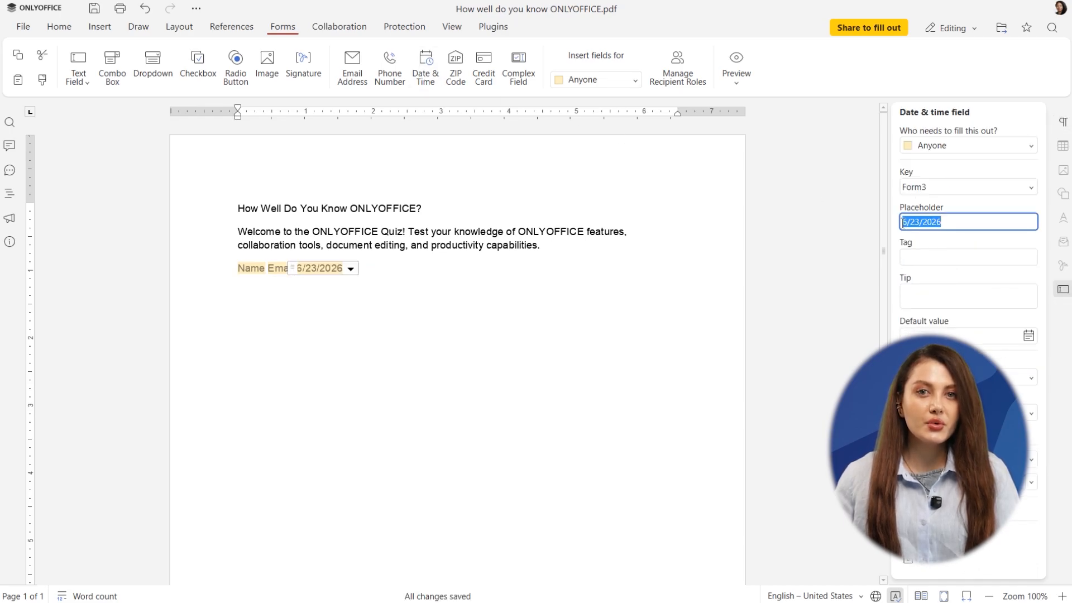
pyautogui.write('Date')
pyautogui.press('Return')
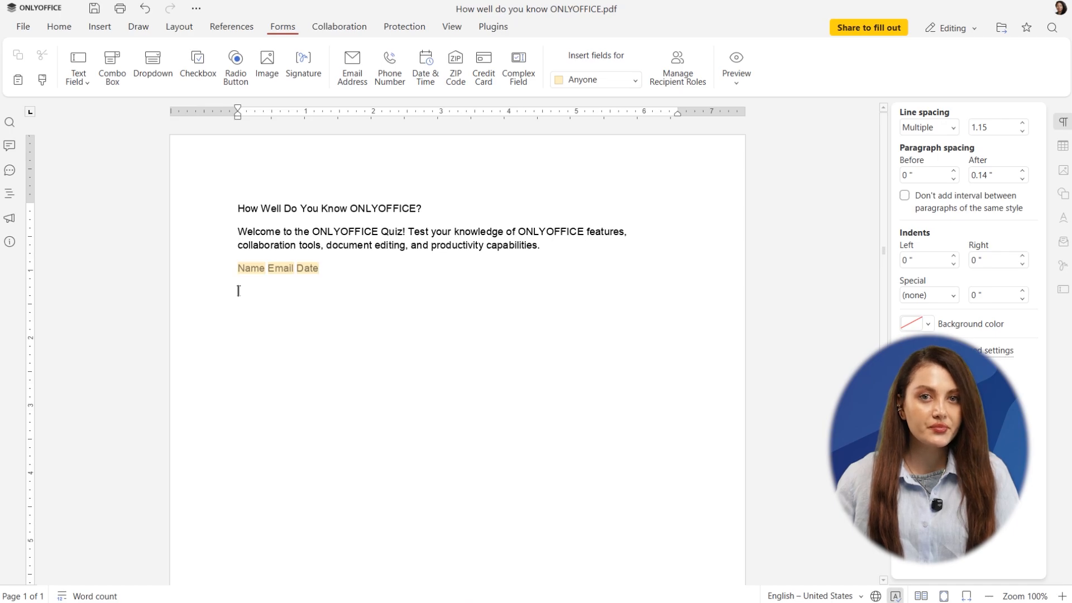
# Type the file-format question and insert four radio buttons below it.
pyautogui.write('Which of the following file formats is com')
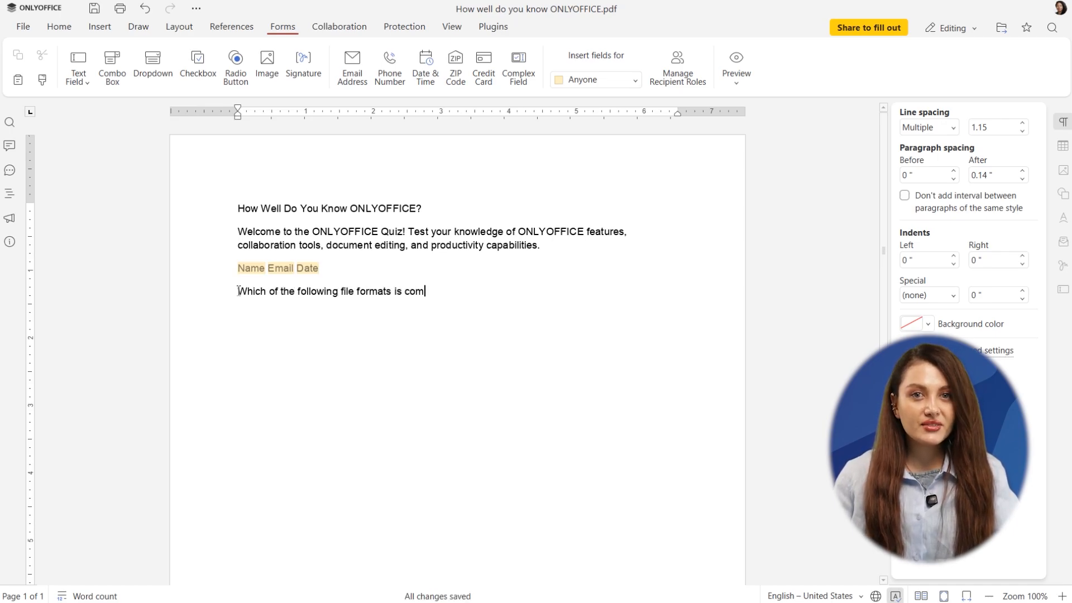
pyautogui.write('monly used for text documents in ONLYOFFICE?')
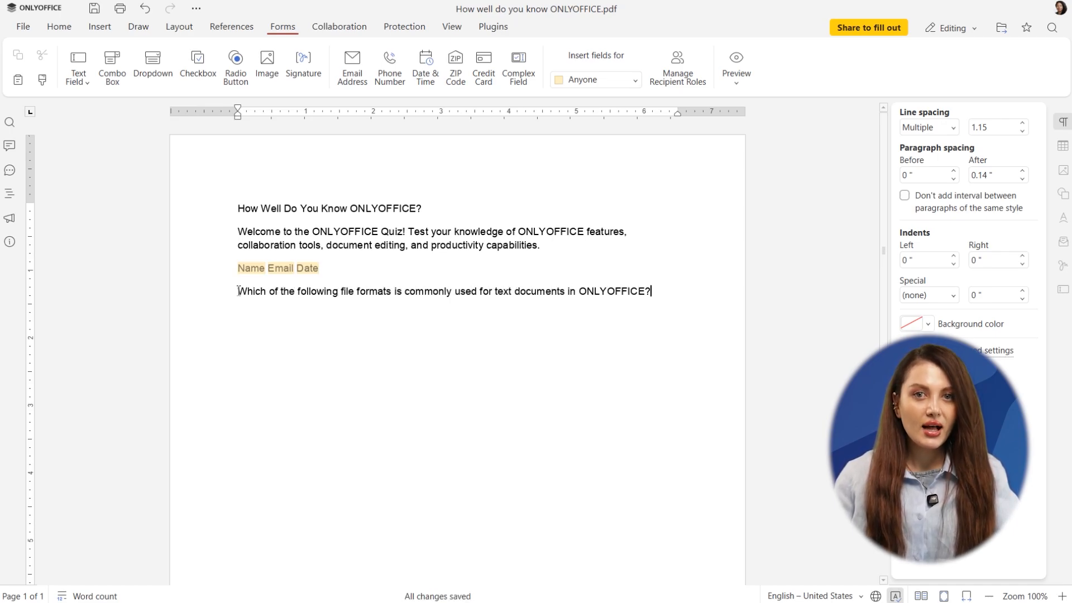
pyautogui.press('Return')
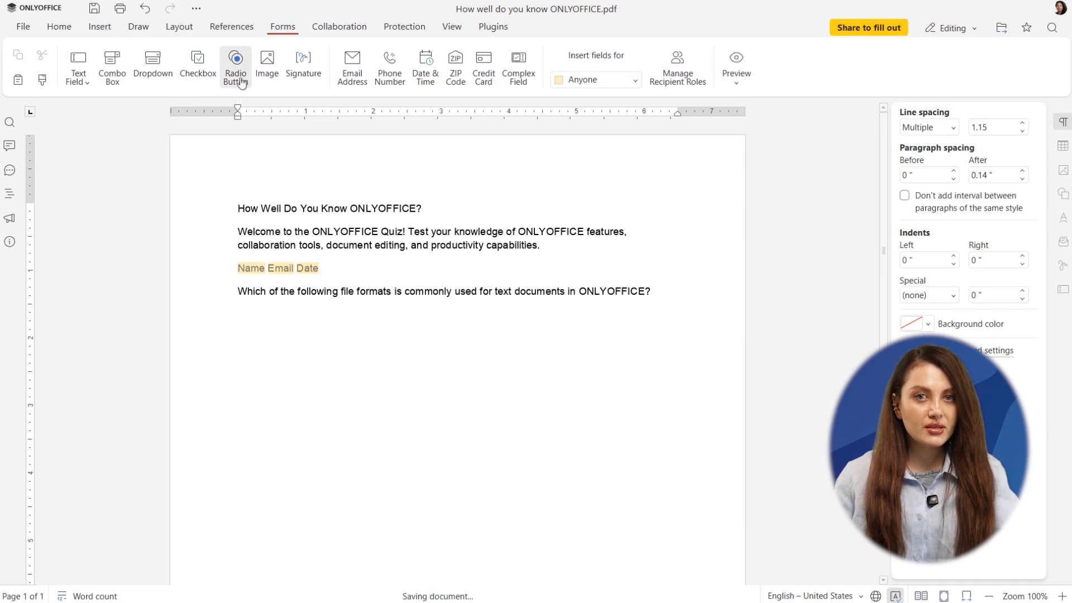
pyautogui.click(236, 67)
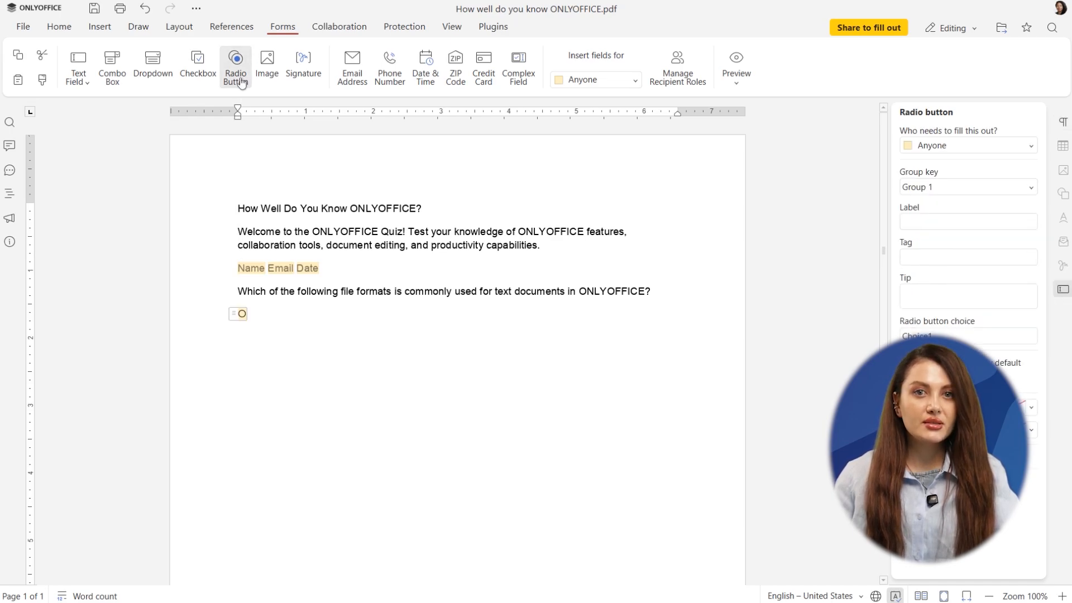
pyautogui.click(236, 67)
pyautogui.click(235, 67)
pyautogui.click(236, 67)
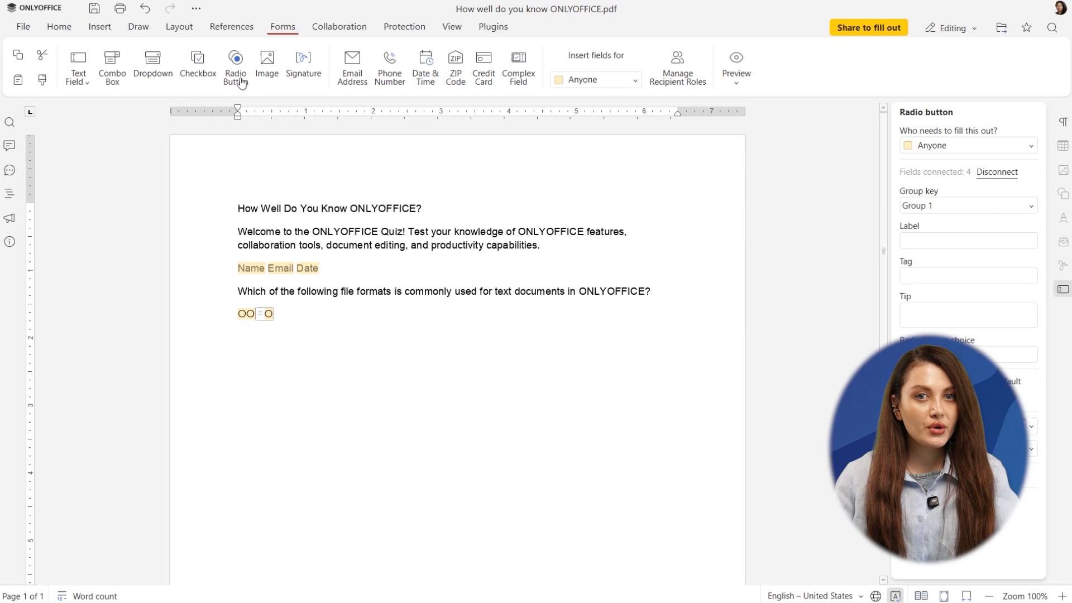
# Label the first two radio buttons DOCX and MP3.
pyautogui.click(242, 314)
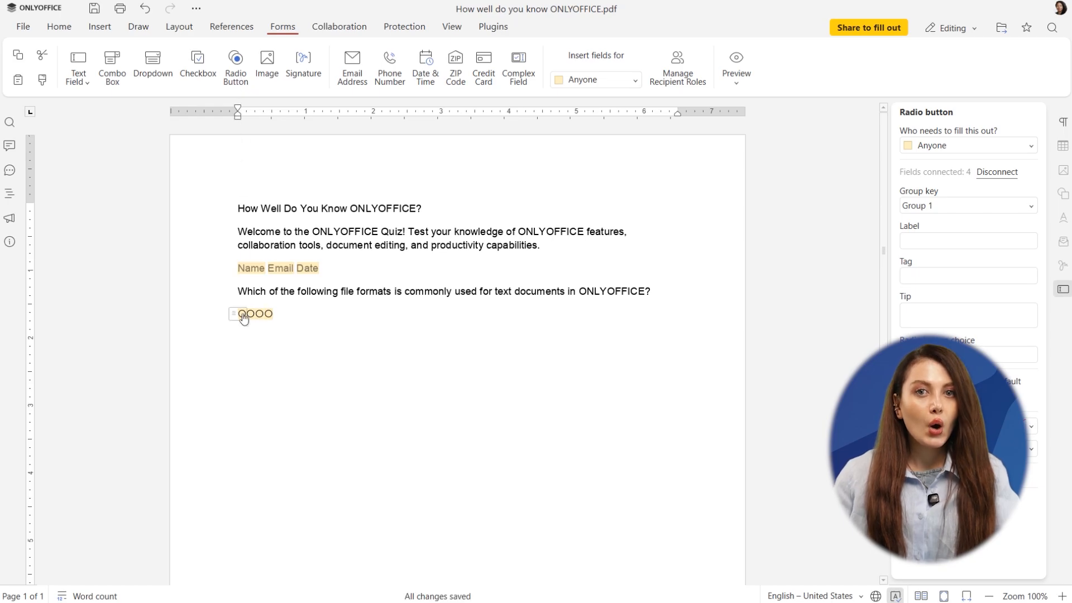
pyautogui.click(902, 242)
pyautogui.write('DOCX')
pyautogui.press('Return')
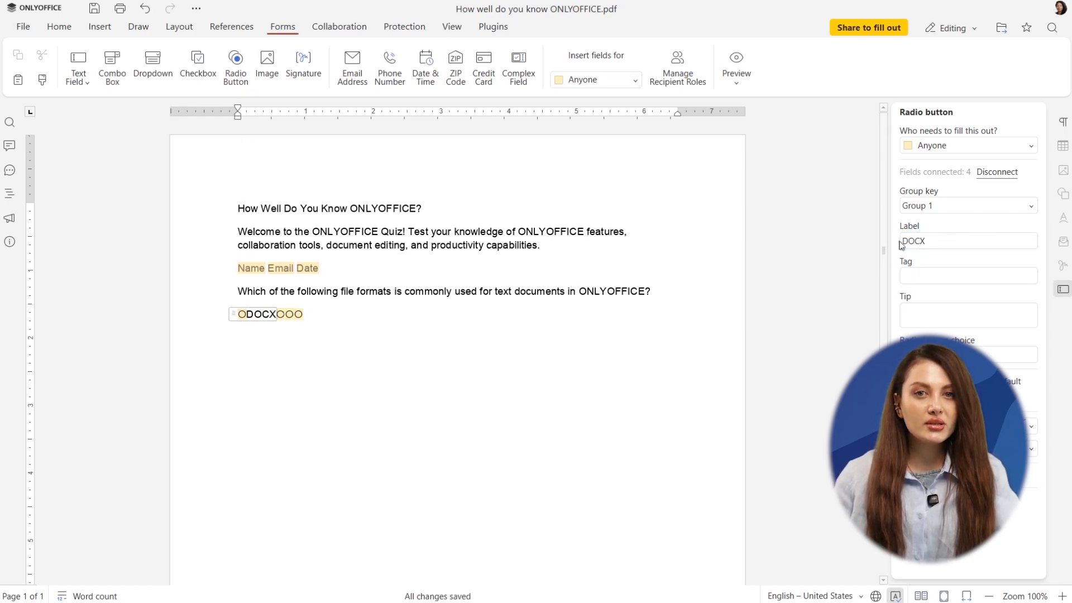
pyautogui.click(281, 314)
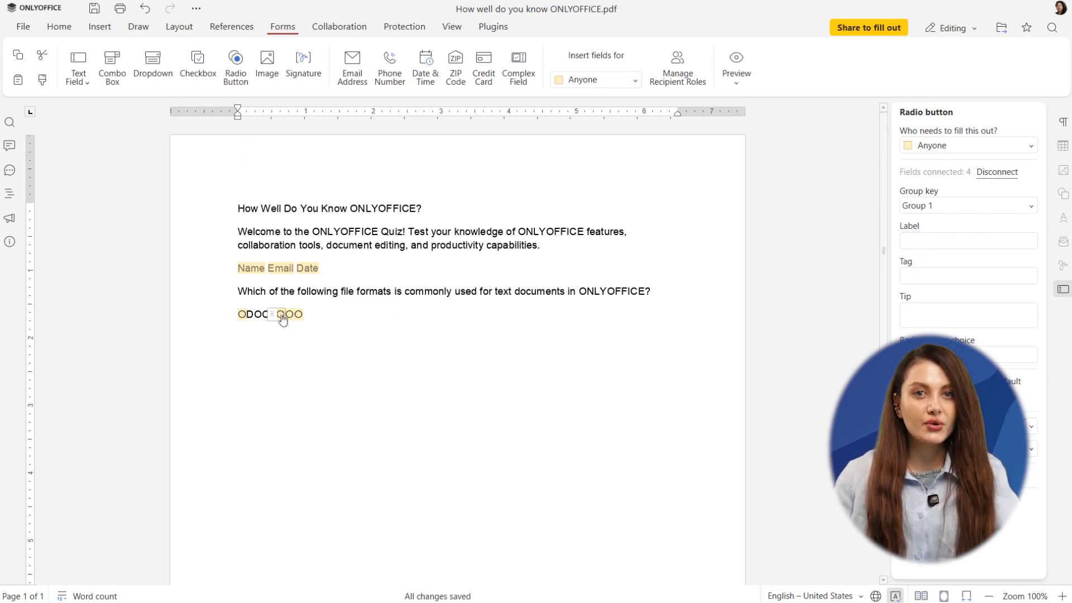
pyautogui.click(904, 241)
pyautogui.write('MP3')
pyautogui.press('Return')
# Label the remaining radio buttons PNG and ZIP, then select DOCX.
pyautogui.click(312, 317)
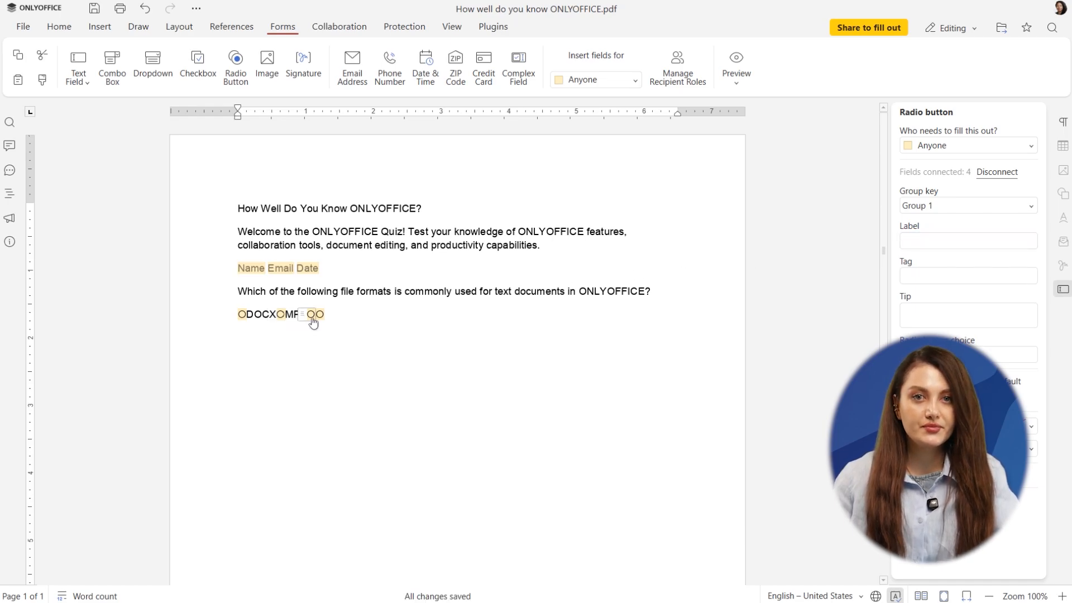
pyautogui.click(904, 241)
pyautogui.write('PNG')
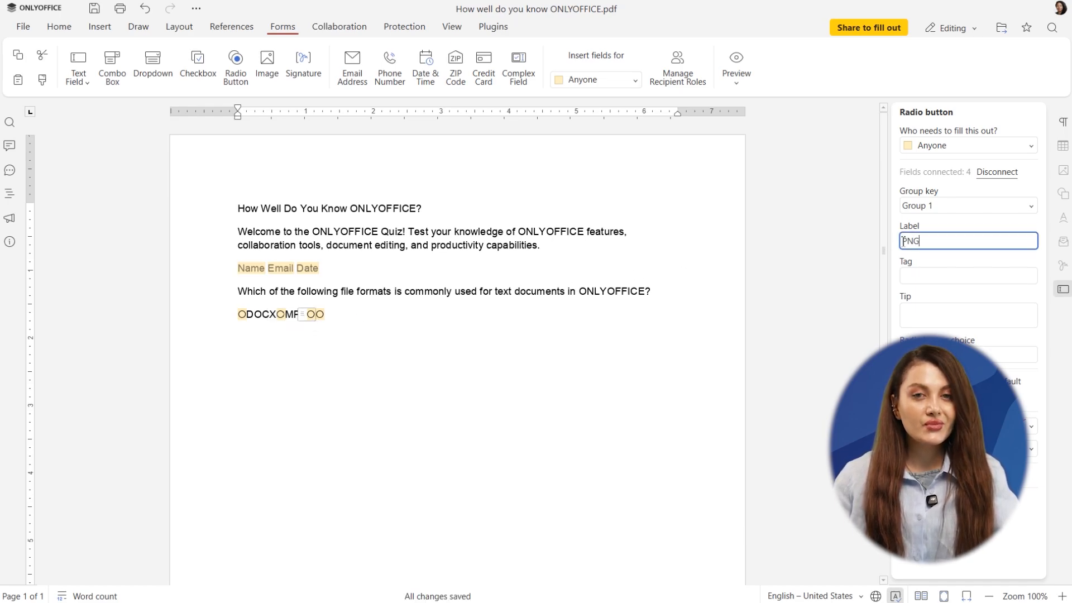
pyautogui.press('Return')
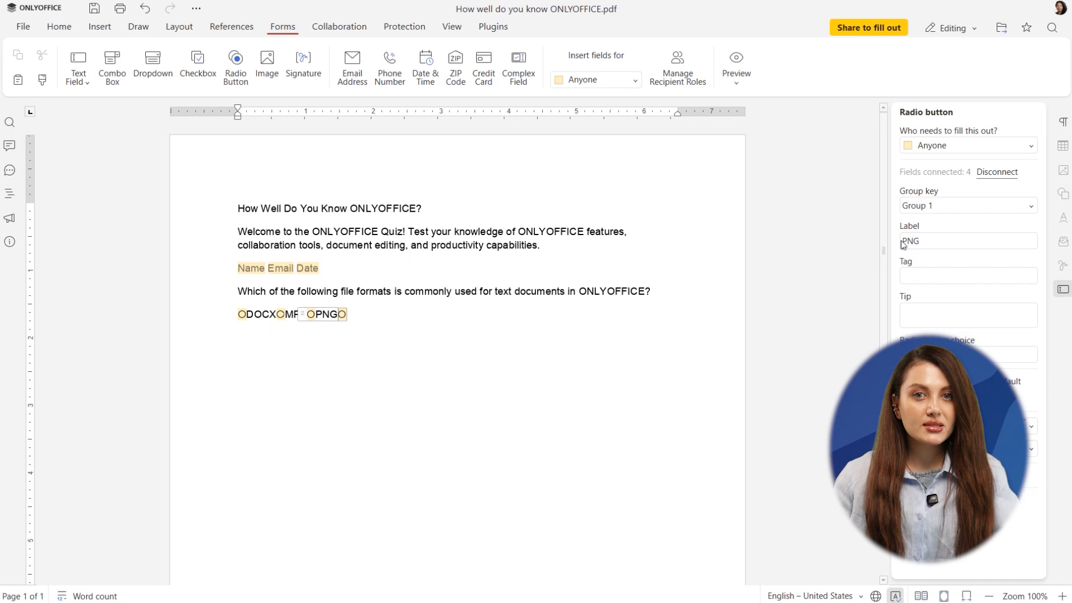
pyautogui.click(343, 317)
pyautogui.click(905, 240)
pyautogui.write('ZIP')
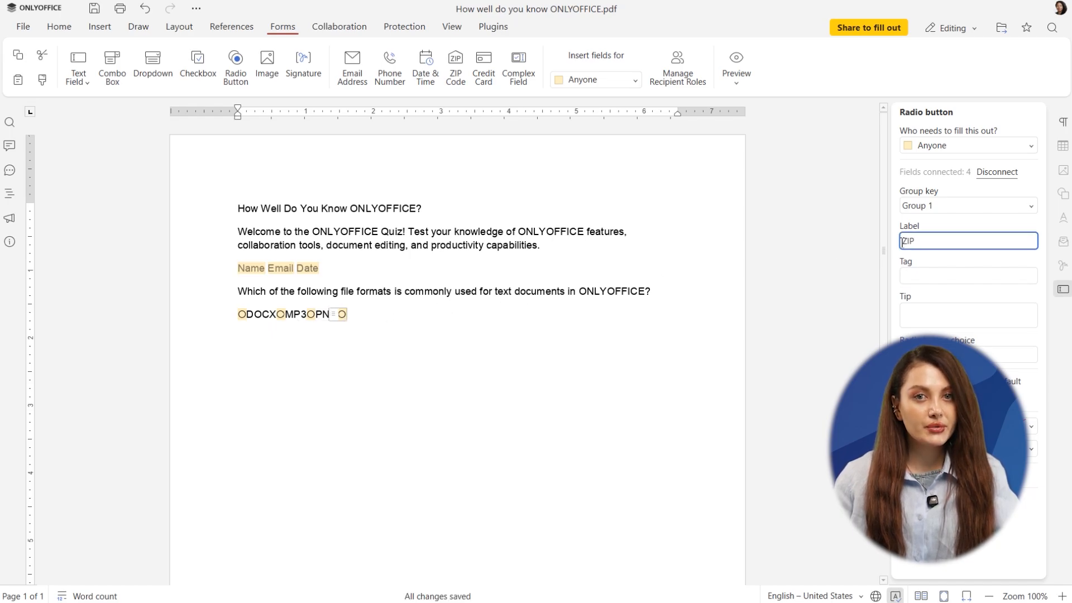
pyautogui.press('Return')
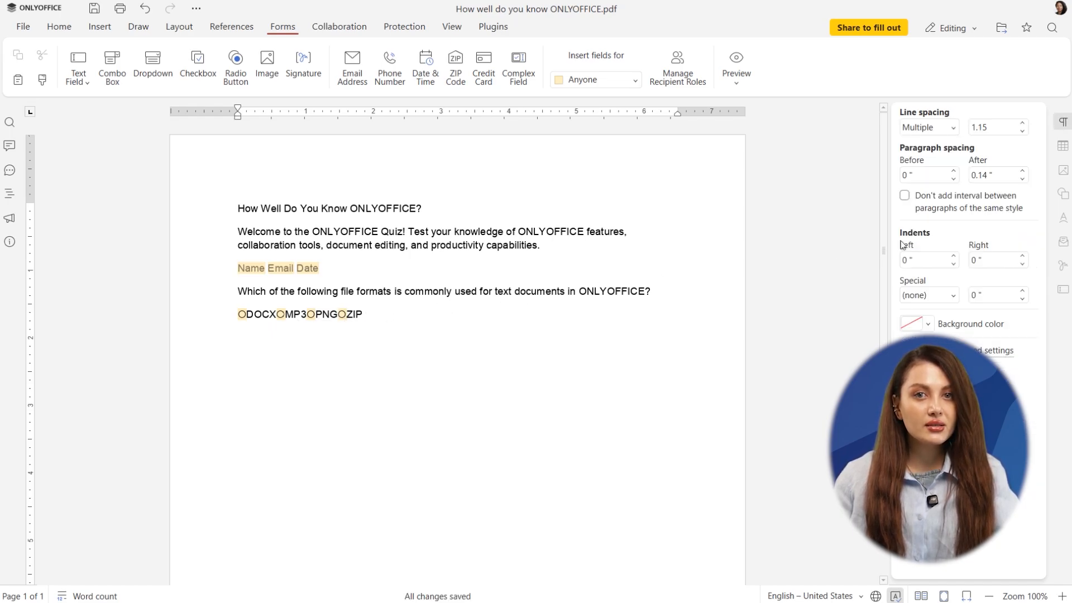
pyautogui.click(243, 316)
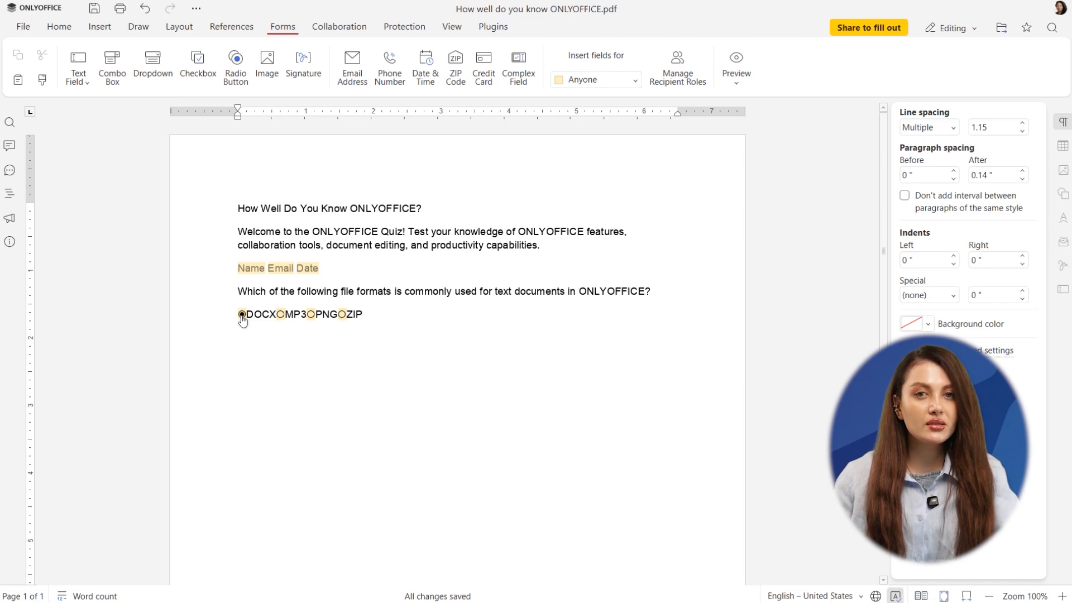
pyautogui.click(230, 339)
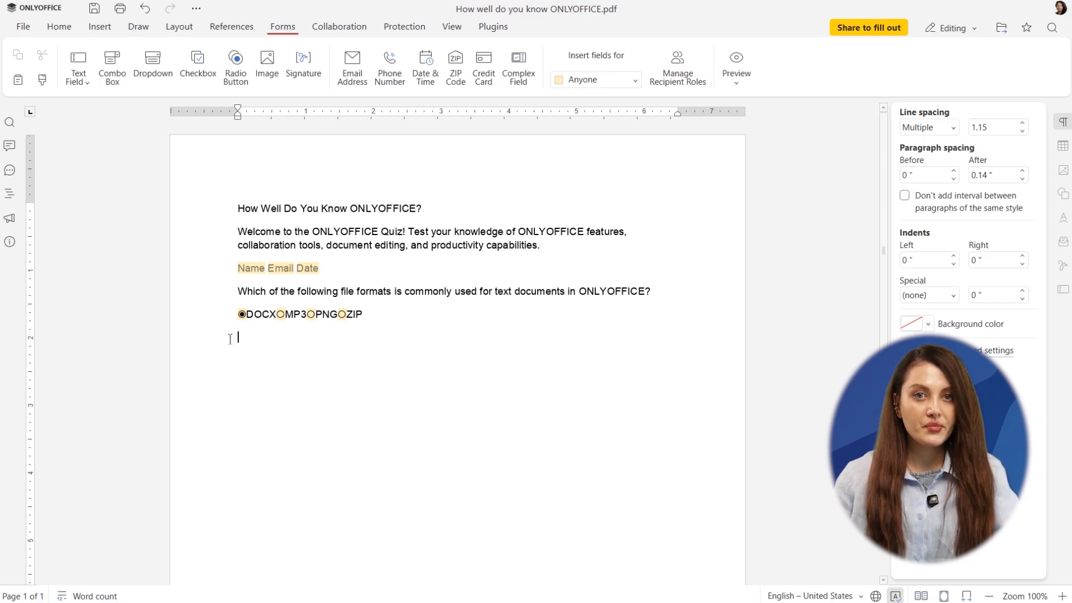
# Type 'Which editors are included in ONLYOFFICE DOCS?' and add five checkboxes.
pyautogui.write('Which editors are included in ONLYOFFICE DOCS?')
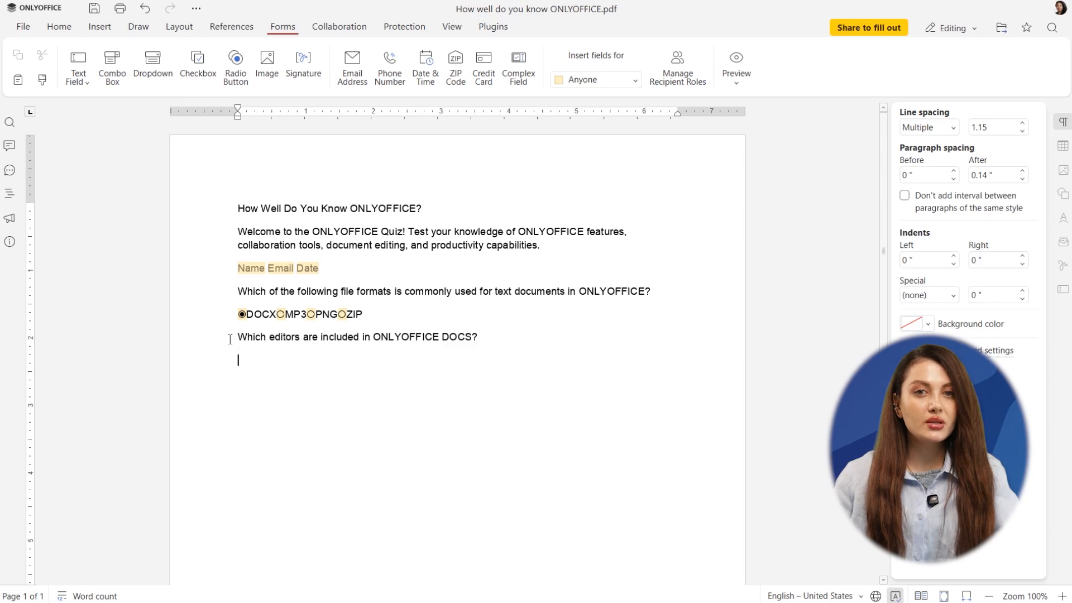
pyautogui.click(202, 85)
pyautogui.click(202, 85)
pyautogui.click(202, 84)
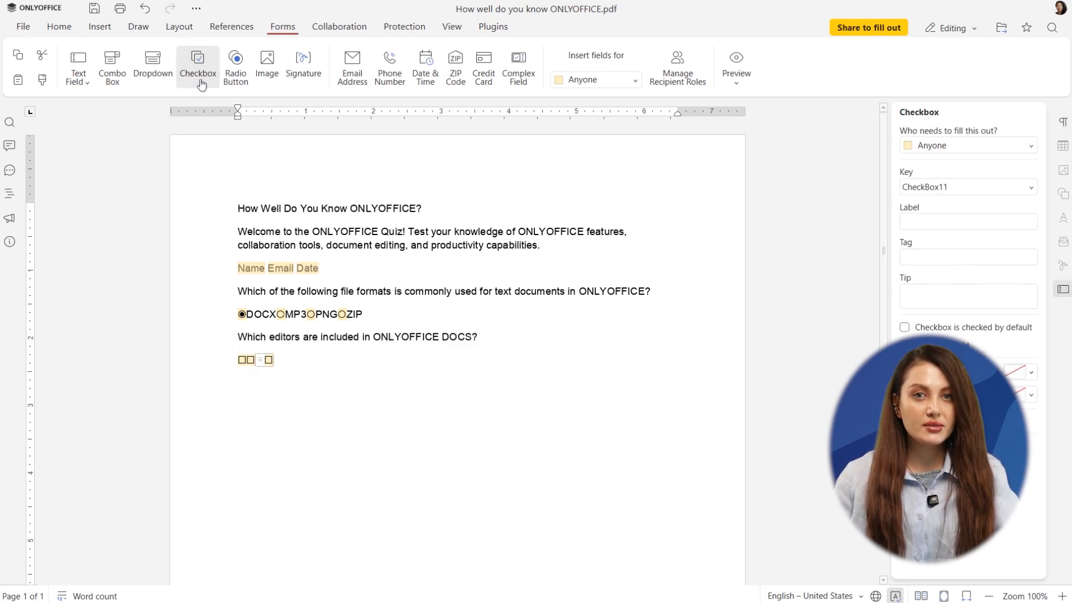
pyautogui.click(202, 85)
pyautogui.click(201, 85)
# Label the first two checkboxes Document Editor and Spreadsheet Editor.
pyautogui.click(242, 363)
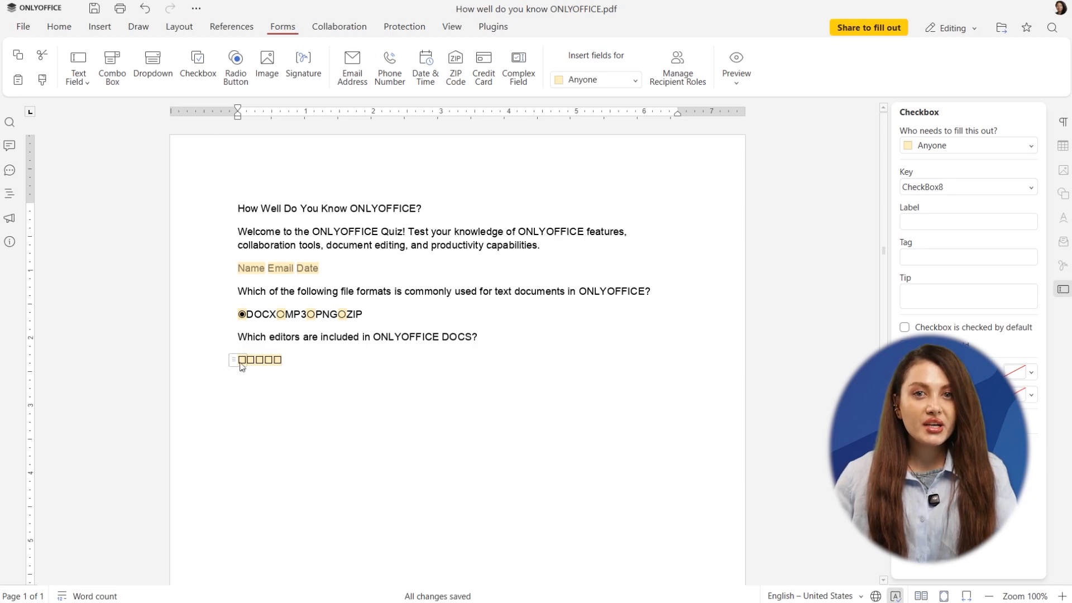
pyautogui.click(903, 223)
pyautogui.write('Document Editor')
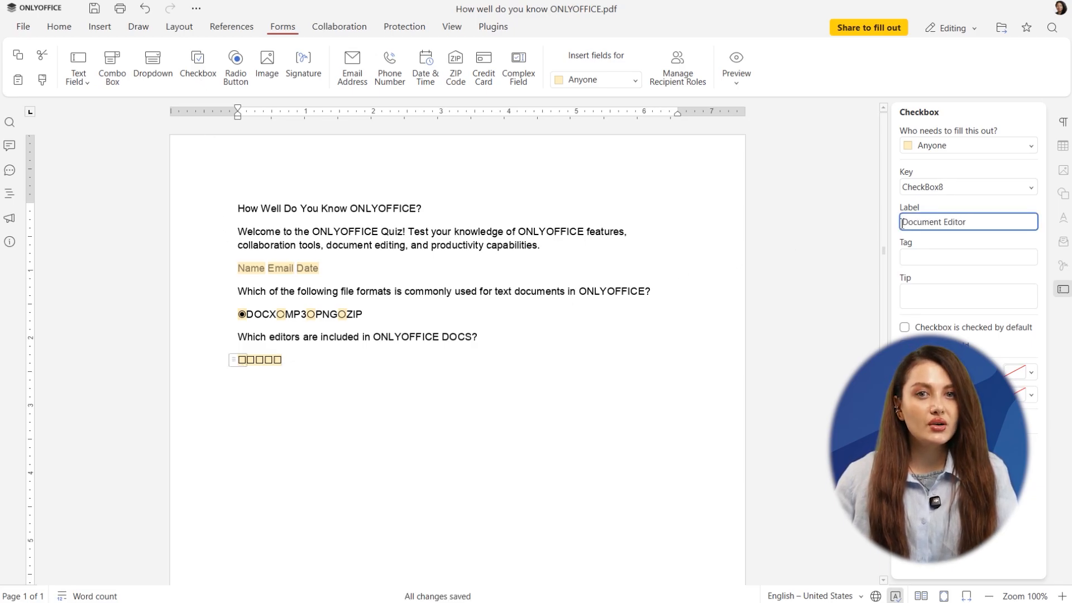
pyautogui.press('Return')
pyautogui.press('Tab')
pyautogui.click(903, 223)
pyautogui.write('Spreadsheet Editor')
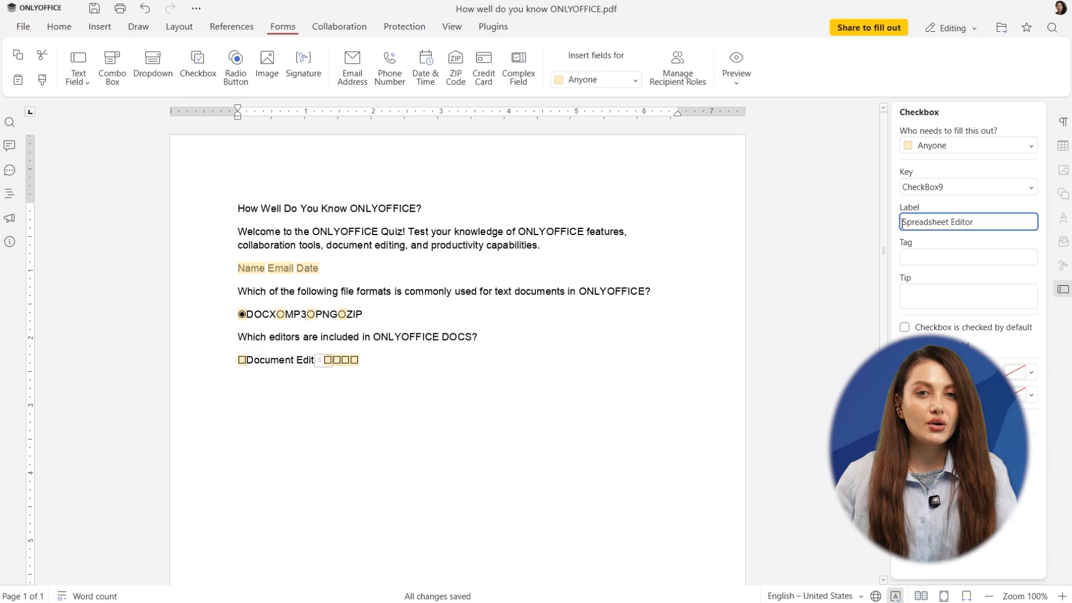
pyautogui.press('Return')
# Label the third and fourth checkboxes Presentation Editor and PDF Editor.
pyautogui.press('Tab')
pyautogui.click(903, 223)
pyautogui.write('Presentation Editor')
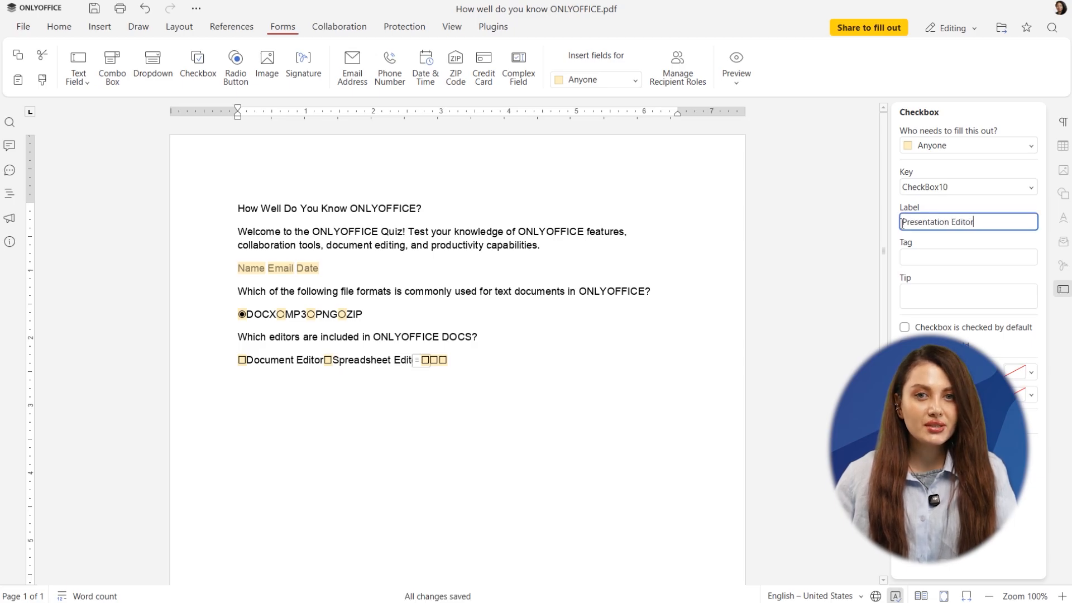
pyautogui.press('Return')
pyautogui.press('Tab')
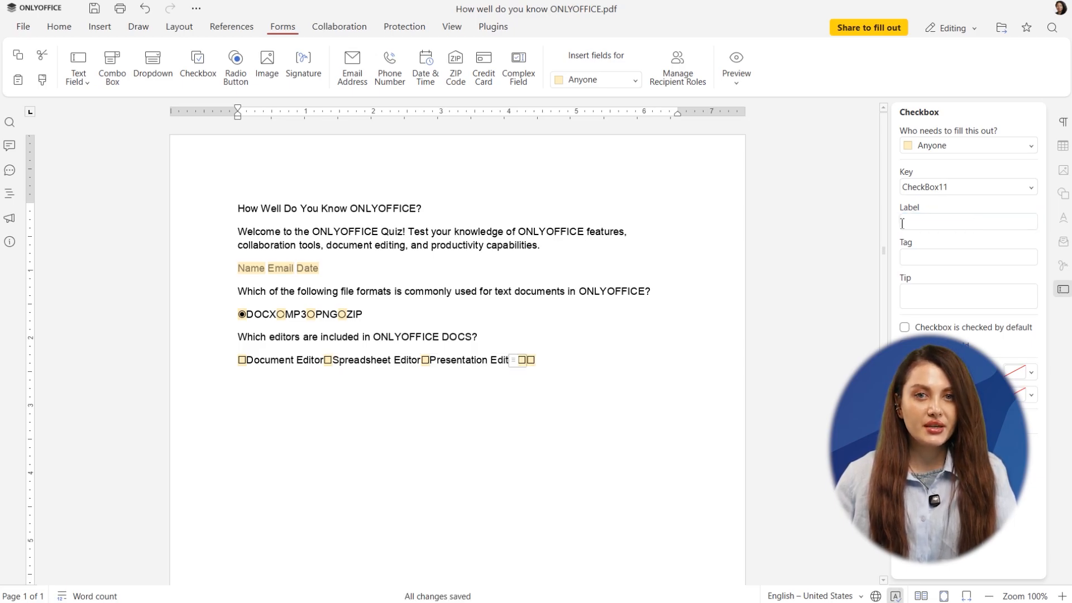
pyautogui.click(902, 223)
pyautogui.write('PDF Editor')
pyautogui.press('Return')
# Label the fifth checkbox Form Creator and start a new line below the answers.
pyautogui.press('Tab')
pyautogui.click(902, 223)
pyautogui.write('Form Creator')
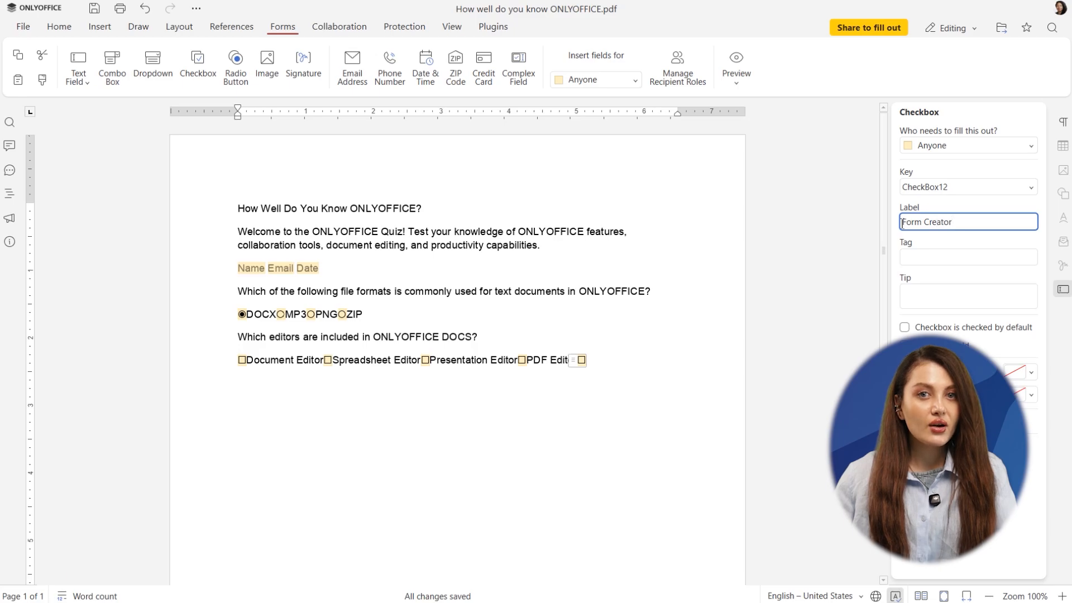
pyautogui.press('Return')
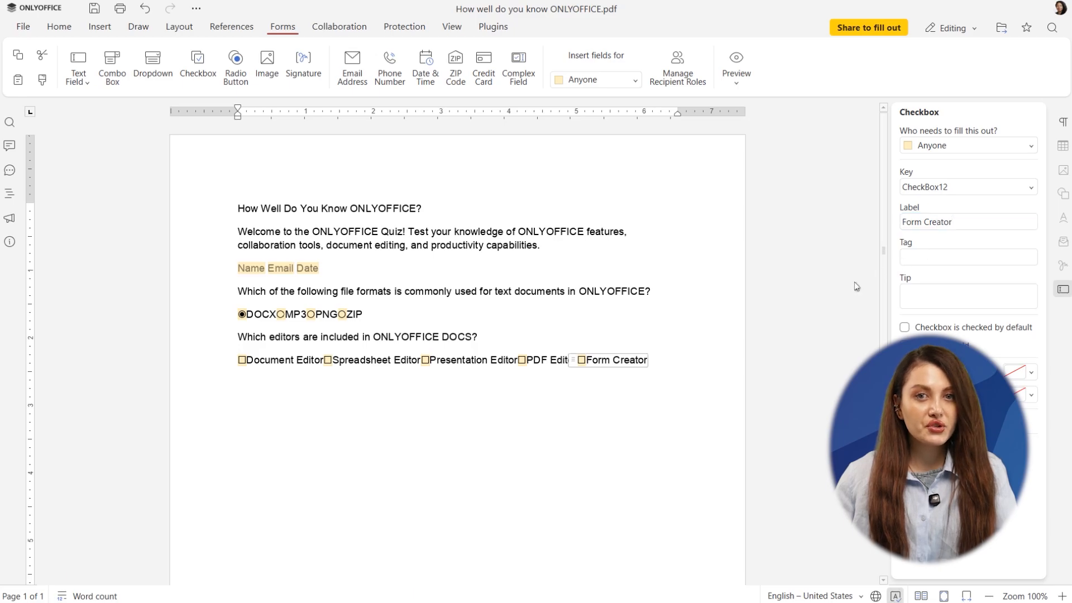
pyautogui.click(694, 366)
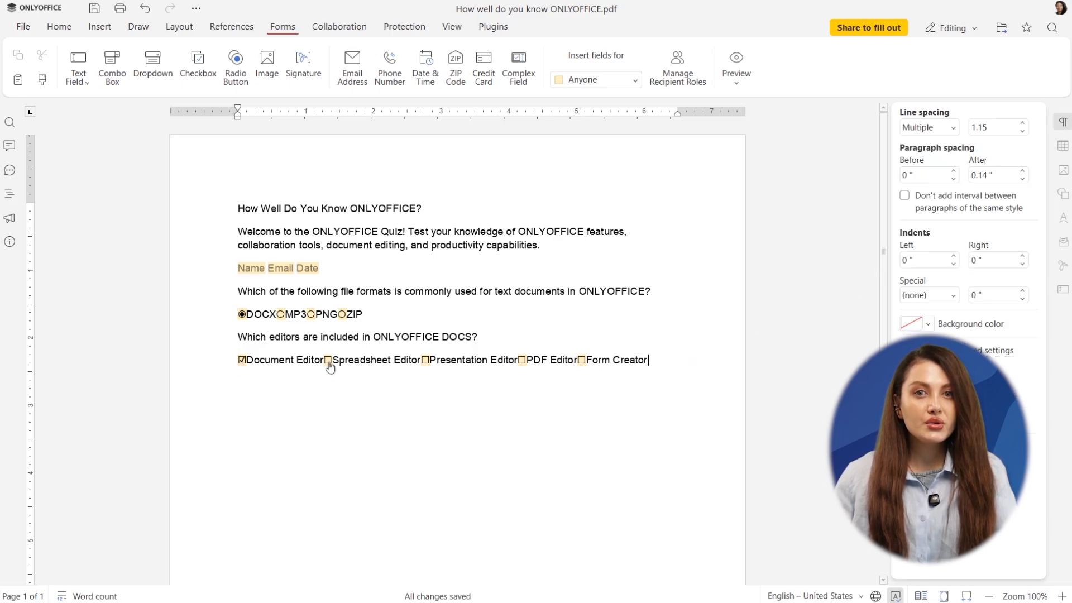
pyautogui.click(235, 384)
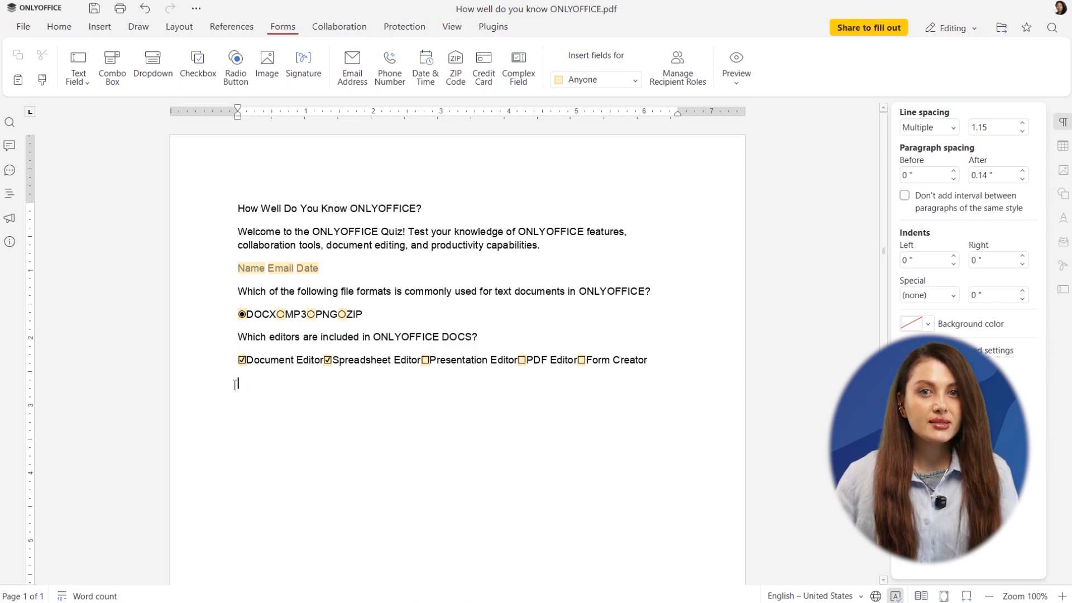
# Type the real-time collaboration question, insert a dropdown, and add Co-editing Mode as its first option.
pyautogui.write('Whi')
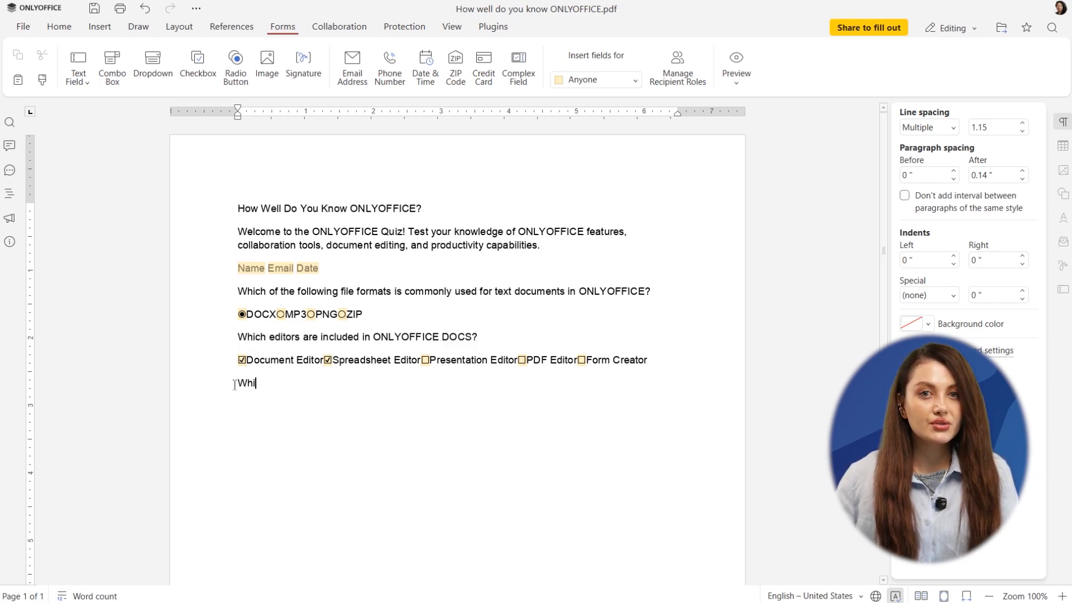
pyautogui.write('ch feature would you use to work on a document with colleagues in real time?')
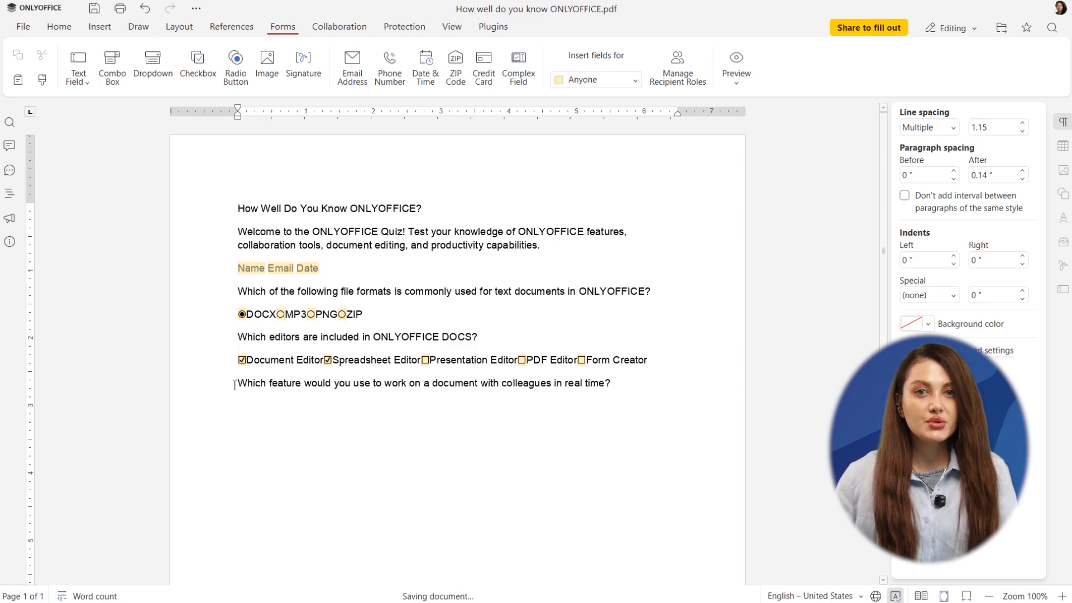
pyautogui.press('Return')
pyautogui.click(156, 80)
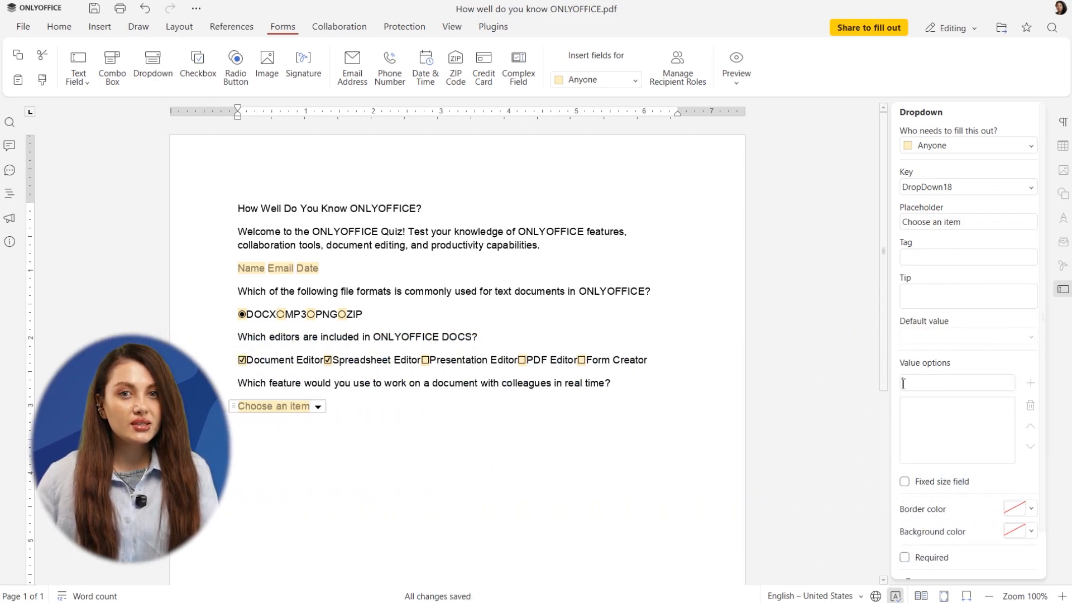
pyautogui.click(903, 383)
pyautogui.write('Co-editing Mode')
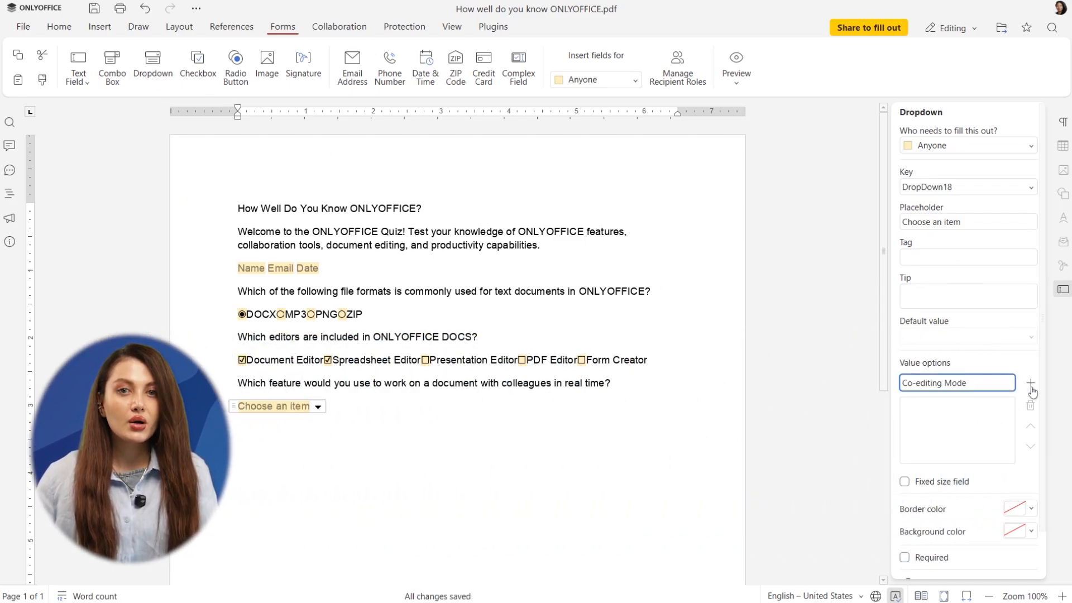
pyautogui.click(1031, 385)
# Add dropdown options Track Changes, Print Preview, Comment and Chat, then select Co-editing Mode.
pyautogui.write('Track Changes')
pyautogui.click(1031, 384)
pyautogui.write('Print Preview')
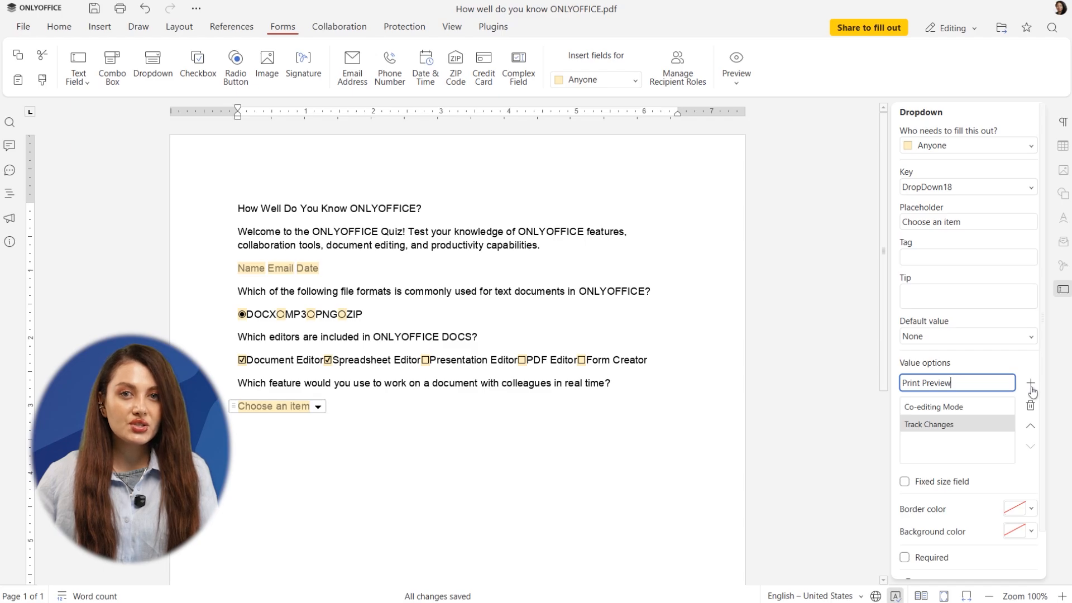
pyautogui.click(1031, 384)
pyautogui.write('Comment')
pyautogui.click(1031, 385)
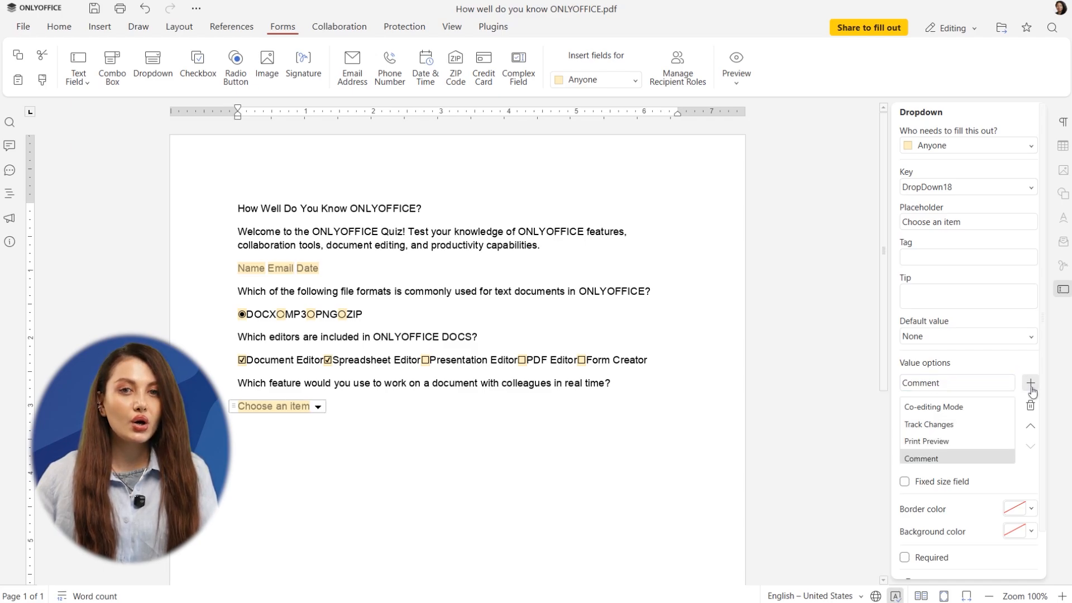
pyautogui.write('Chat')
pyautogui.click(1031, 384)
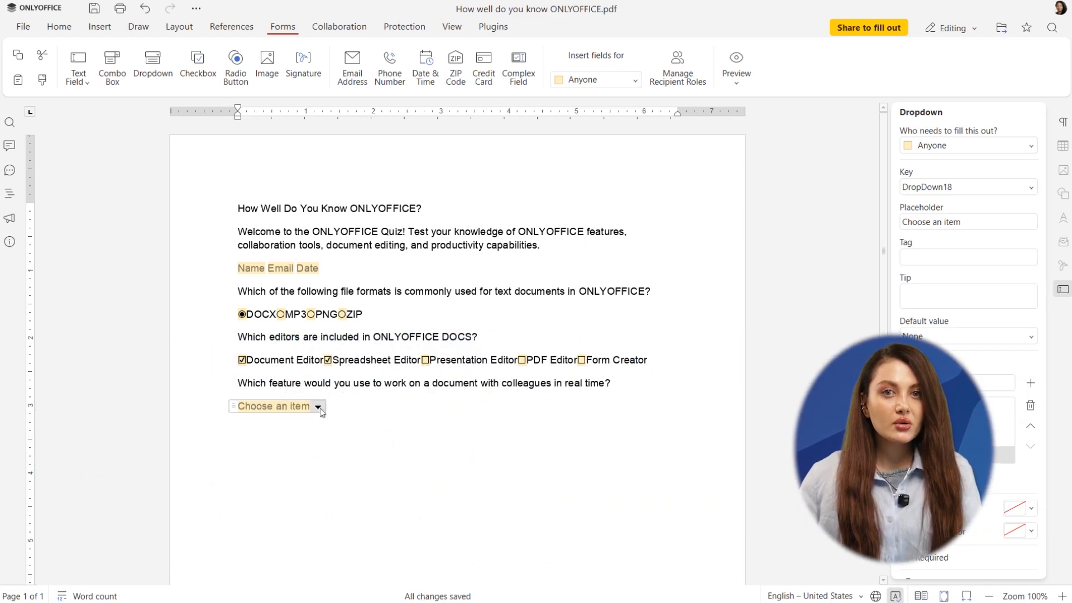
pyautogui.click(318, 407)
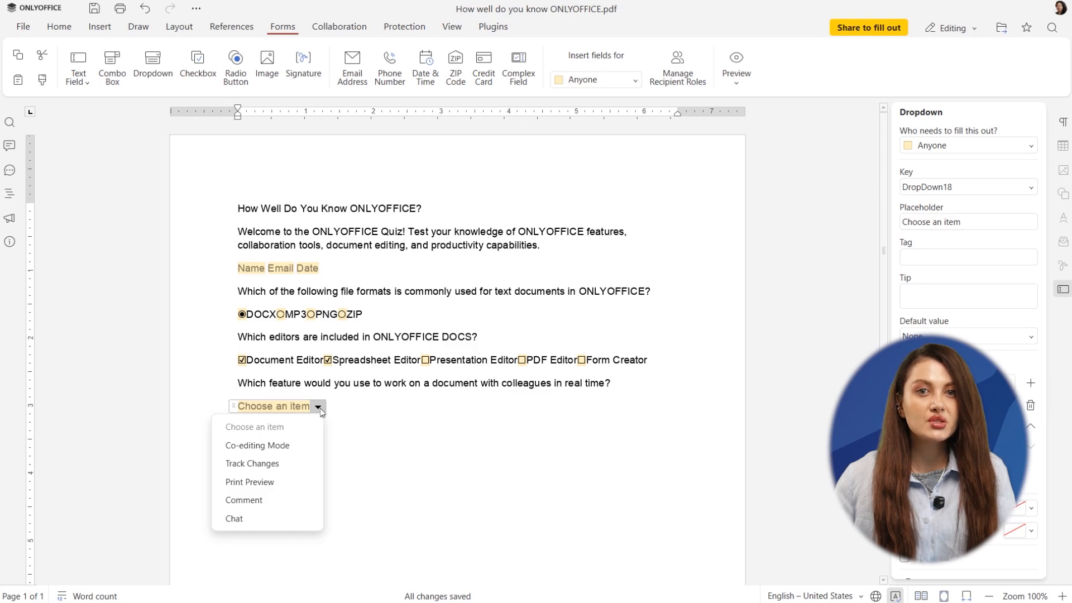
pyautogui.click(300, 446)
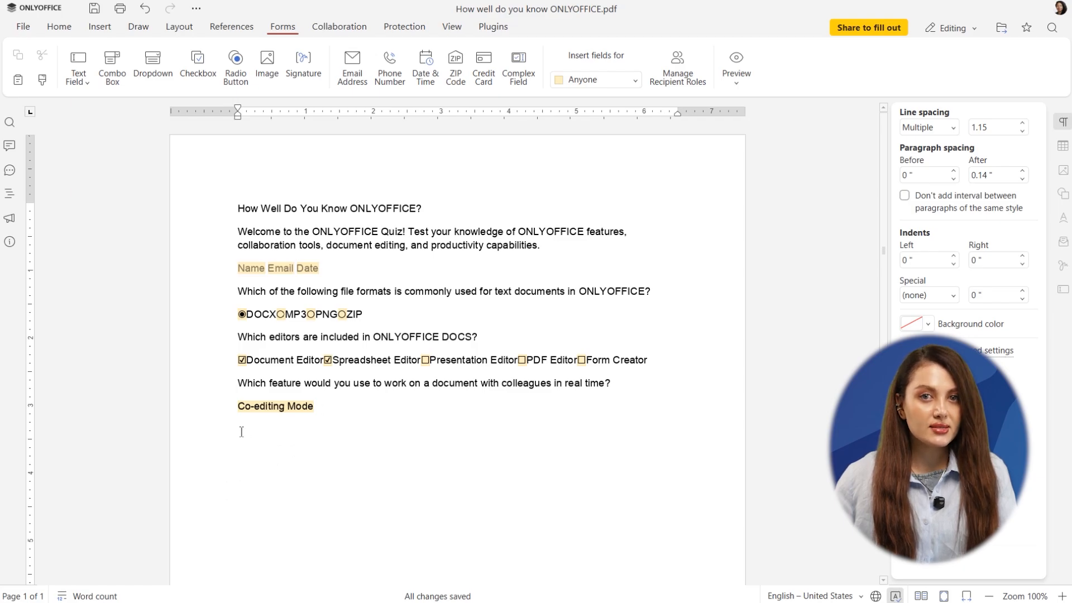
# Type the most-useful-feature question and add a text field whose default value is the pasted answer.
pyautogui.write('Which ONLYOFFICE feature do you find most useful and why?')
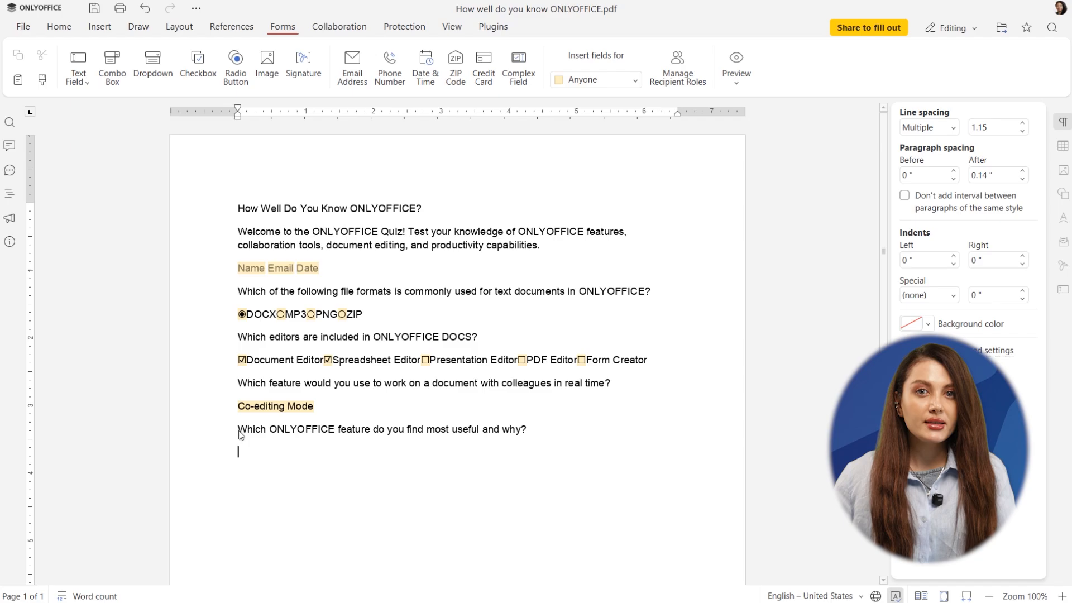
pyautogui.click(78, 60)
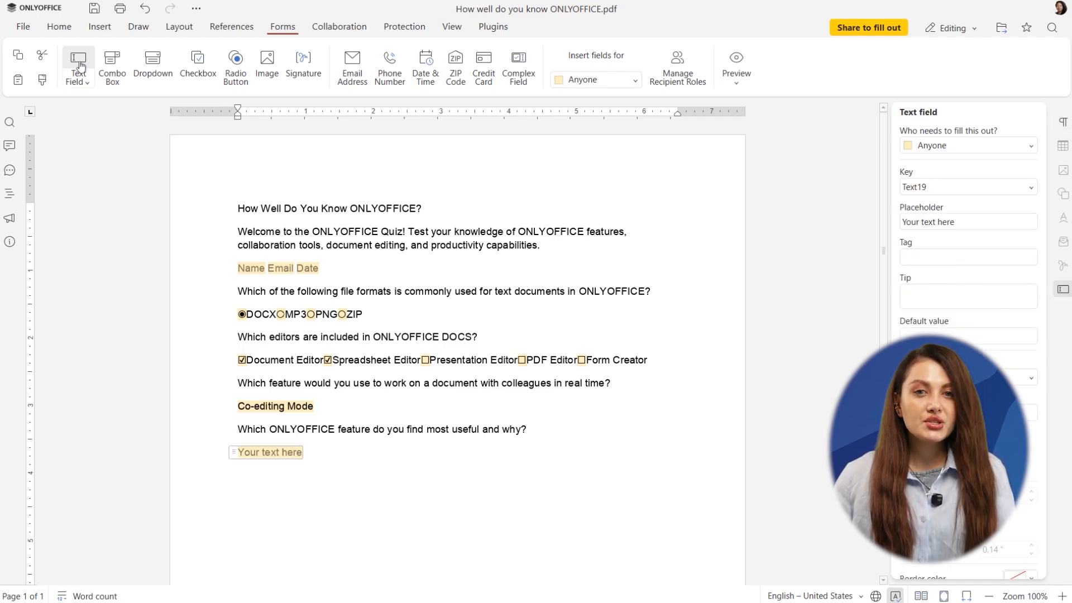
pyautogui.click(905, 336)
pyautogui.write('Co-editing and collaboration tools help me and my team to work faster, smarter, and more efficiently.')
pyautogui.press('Return')
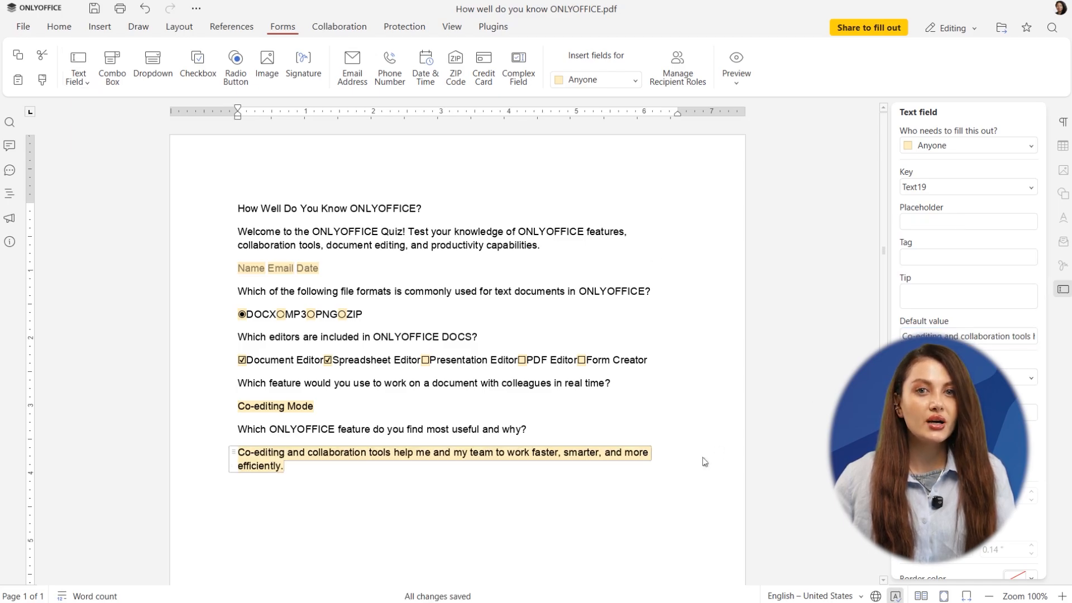
pyautogui.click(705, 462)
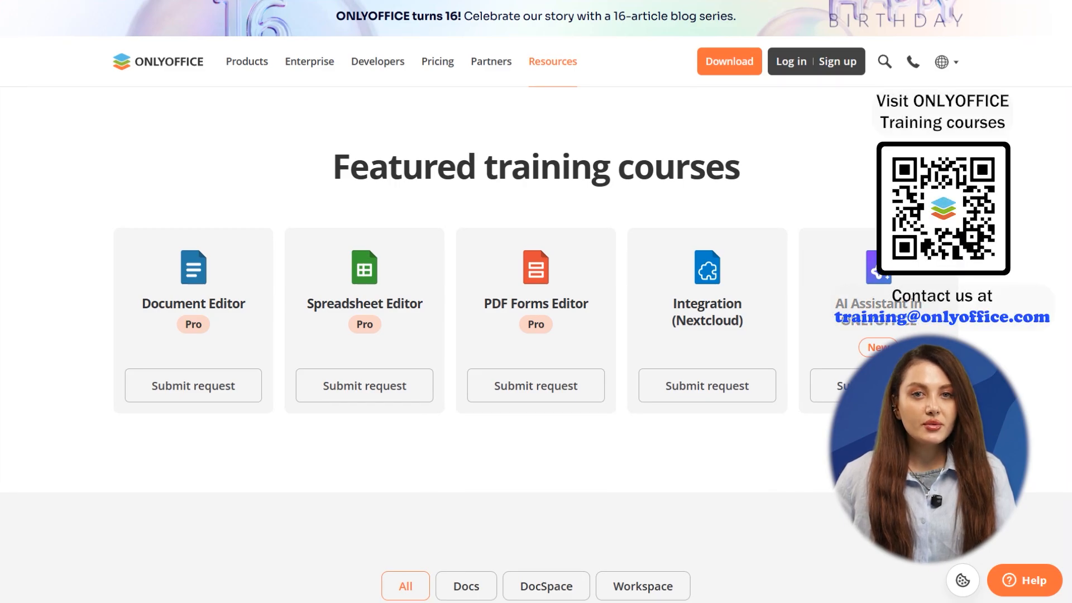
pyautogui.scroll(-18, 536, 301)
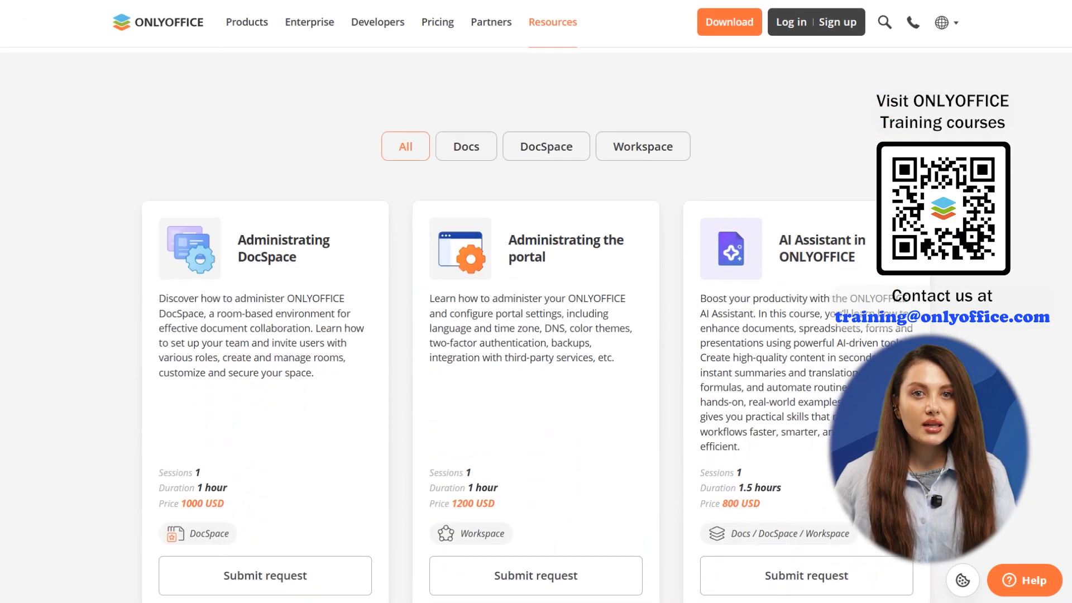
pyautogui.scroll(-18, 537, 302)
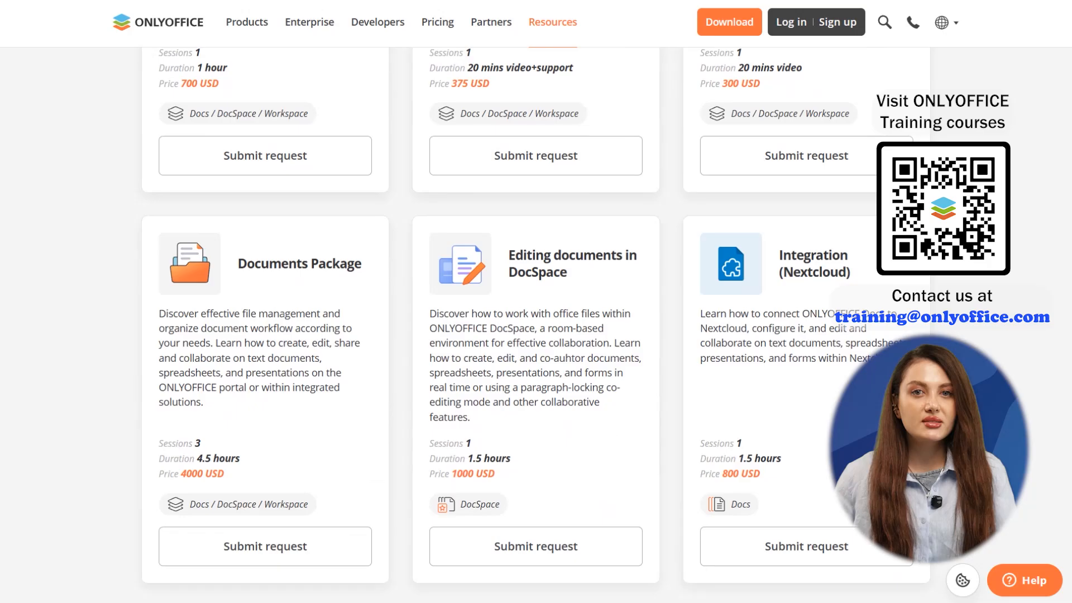
pyautogui.scroll(-20, 536, 301)
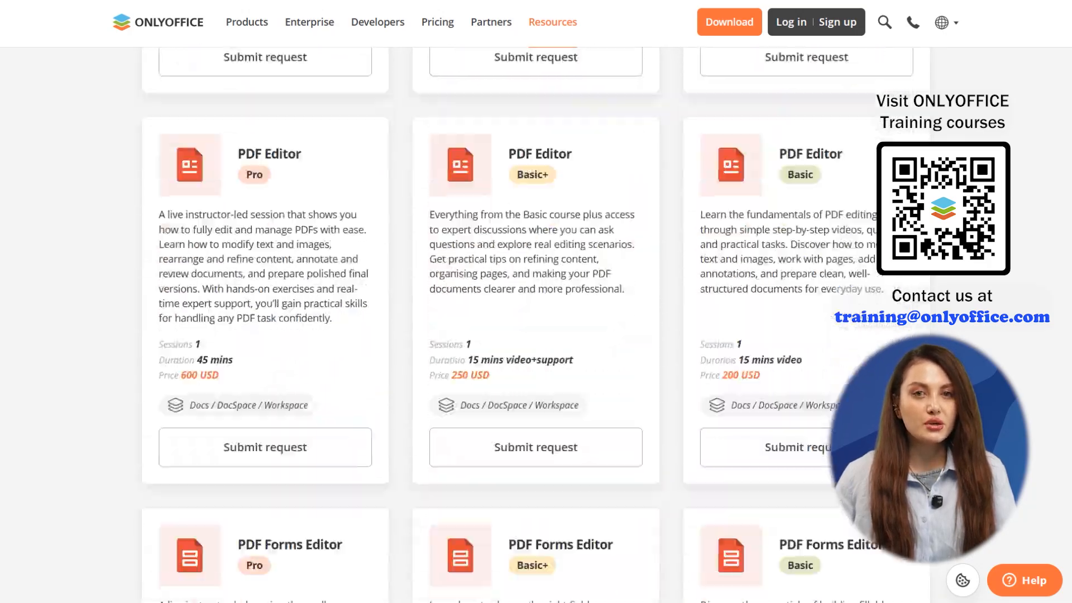
pyautogui.scroll(-20, 536, 302)
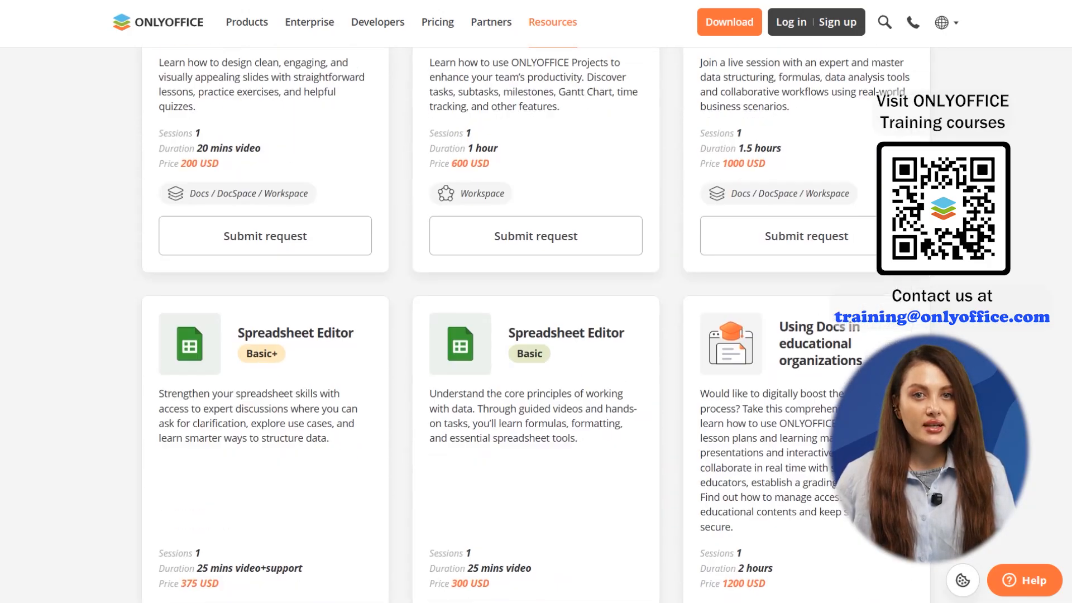
pyautogui.scroll(-7, 536, 302)
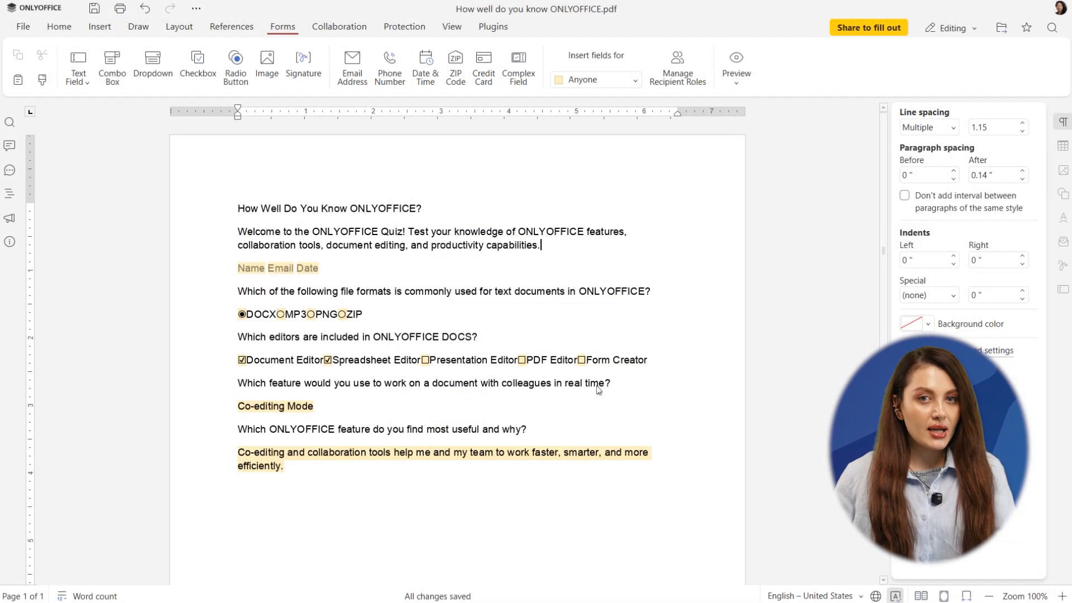
# Set the whole document to Open Sans, size 12.
pyautogui.click(68, 29)
pyautogui.hotkey('ctrl', 'a')
pyautogui.click(146, 55)
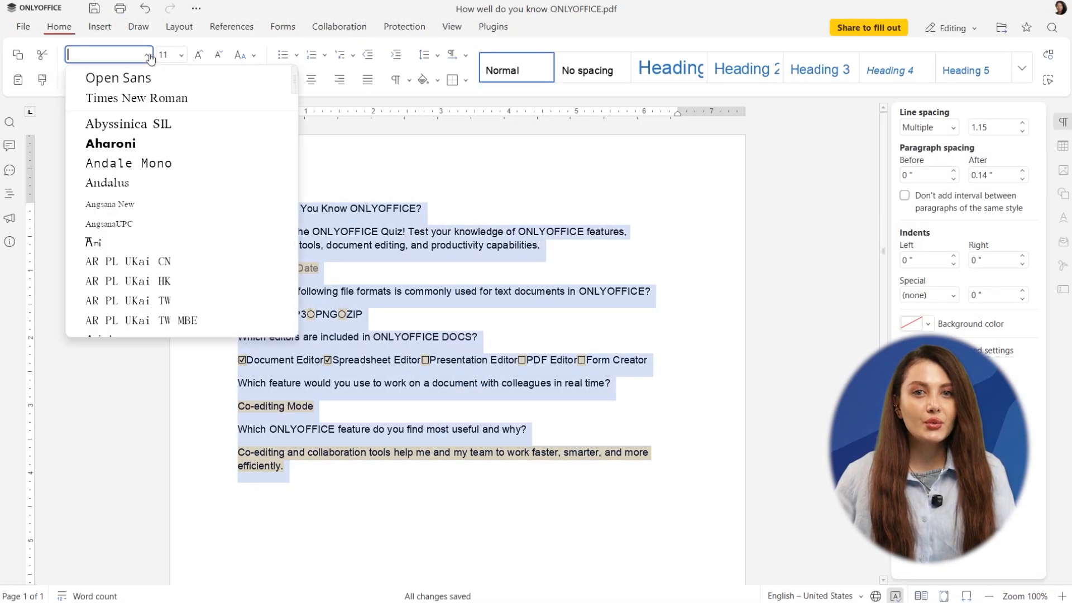
pyautogui.click(140, 79)
pyautogui.click(181, 55)
pyautogui.click(179, 152)
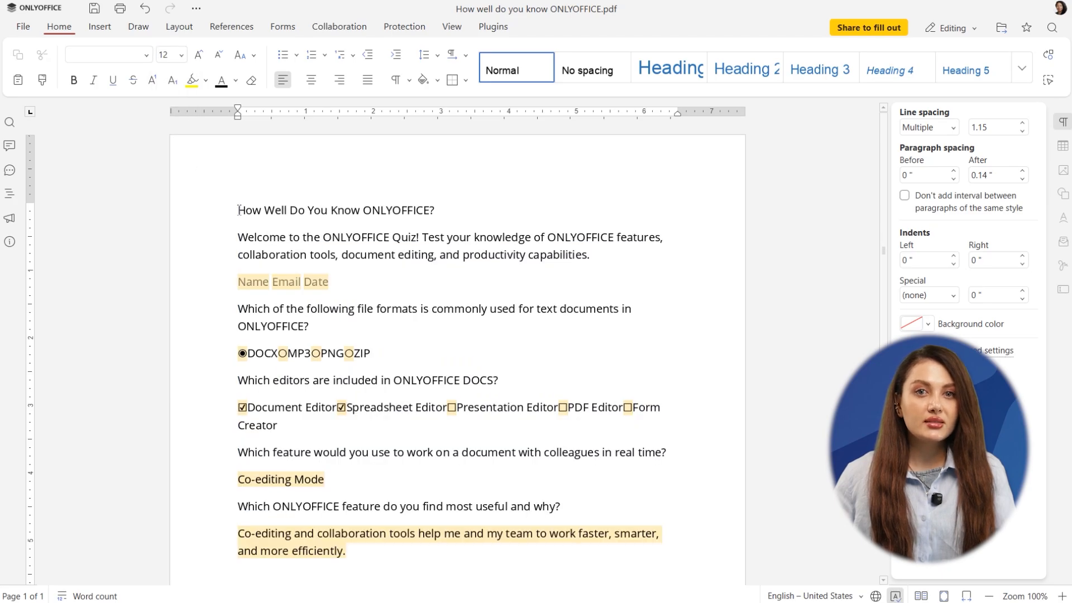
# Make the quiz title 16 pt, centred and bold.
pyautogui.moveTo(239, 210); pyautogui.dragTo(442, 212)
pyautogui.click(182, 55)
pyautogui.click(175, 188)
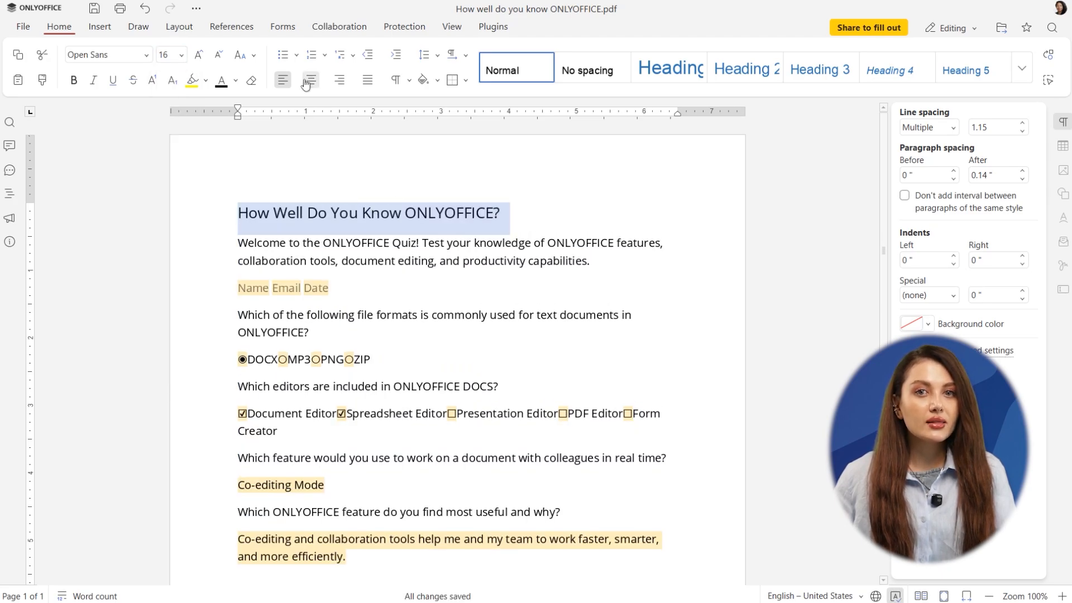
pyautogui.click(311, 80)
pyautogui.hotkey('ctrl', 'b')
# Italicise the four quiz questions.
pyautogui.moveTo(238, 314); pyautogui.dragTo(311, 333)
pyautogui.hotkey('ctrl', 'i')
pyautogui.moveTo(237, 368); pyautogui.dragTo(483, 369)
pyautogui.hotkey('ctrl', 'i')
pyautogui.moveTo(238, 440); pyautogui.dragTo(668, 441)
pyautogui.hotkey('ctrl', 'i')
pyautogui.moveTo(238, 494); pyautogui.dragTo(561, 496)
pyautogui.hotkey('ctrl', 'i')
# Put Email, Date, the file-format options and the editor checkboxes each on their own line.
pyautogui.click(273, 287)
pyautogui.press('Return')
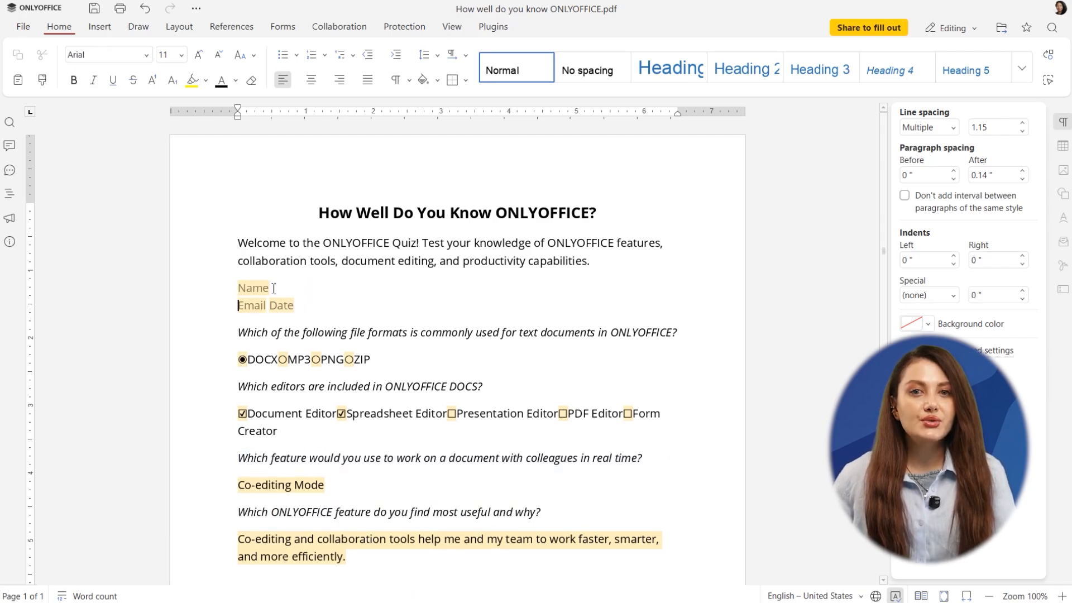
pyautogui.press('Right')
pyautogui.press('Right')
pyautogui.press('Return')
pyautogui.click(280, 377)
pyautogui.press('Return')
pyautogui.press('Right')
pyautogui.press('Right')
pyautogui.press('Right')
pyautogui.press('Right')
pyautogui.press('Return')
pyautogui.press('Right')
pyautogui.press('Right')
pyautogui.press('Right')
pyautogui.press('Right')
pyautogui.press('Return')
pyautogui.click(339, 485)
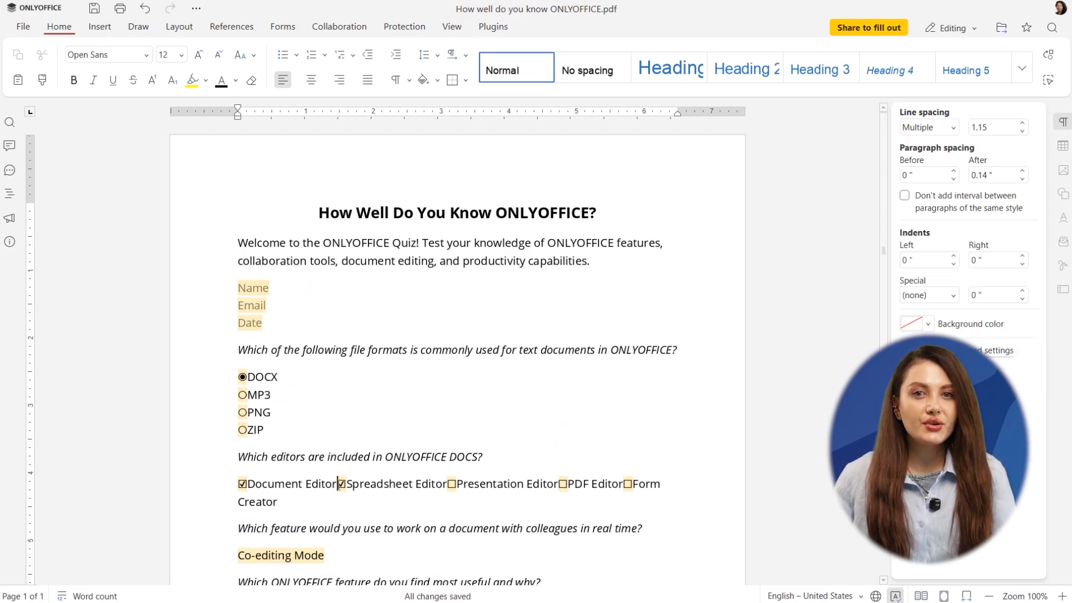
pyautogui.press('Return')
pyautogui.hotkey('ctrl', 'Right')
pyautogui.hotkey('ctrl', 'Right')
pyautogui.hotkey('ctrl', 'Right')
pyautogui.press('Return')
pyautogui.hotkey('ctrl', 'Right')
pyautogui.hotkey('ctrl', 'Right')
pyautogui.hotkey('ctrl', 'Right')
pyautogui.press('Return')
pyautogui.hotkey('ctrl', 'Right')
pyautogui.hotkey('ctrl', 'Right')
pyautogui.hotkey('ctrl', 'Right')
pyautogui.press('Return')
# Set Auto spacing before the Welcome paragraph and each of the four questions.
pyautogui.moveTo(239, 244); pyautogui.dragTo(594, 267)
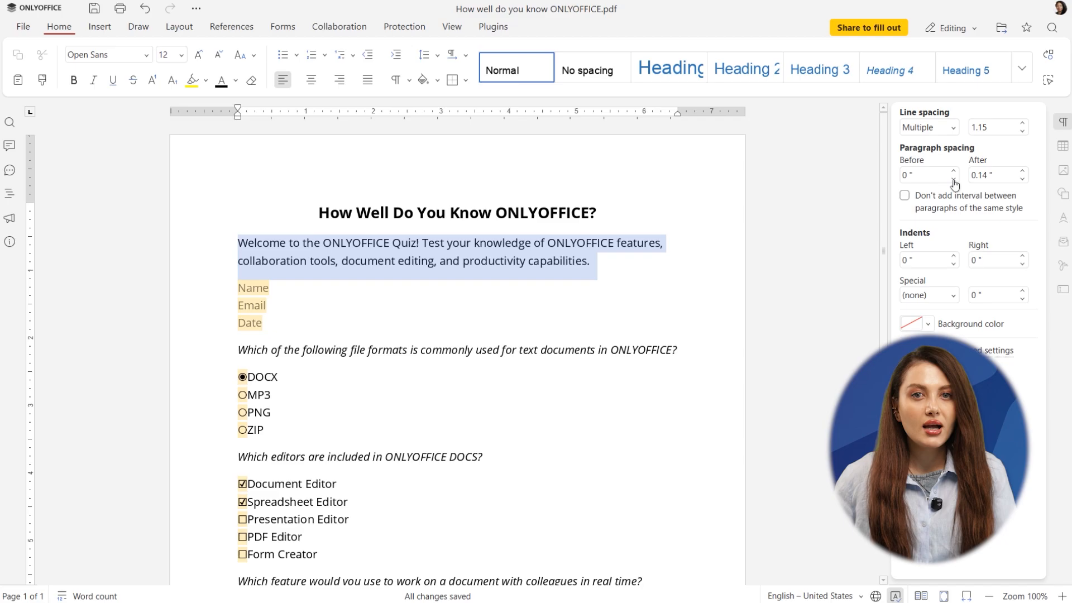
pyautogui.click(954, 180)
pyautogui.tripleClick(687, 352)
pyautogui.hotkey('ctrl', 'y')
pyautogui.tripleClick(488, 459)
pyautogui.hotkey('ctrl', 'y')
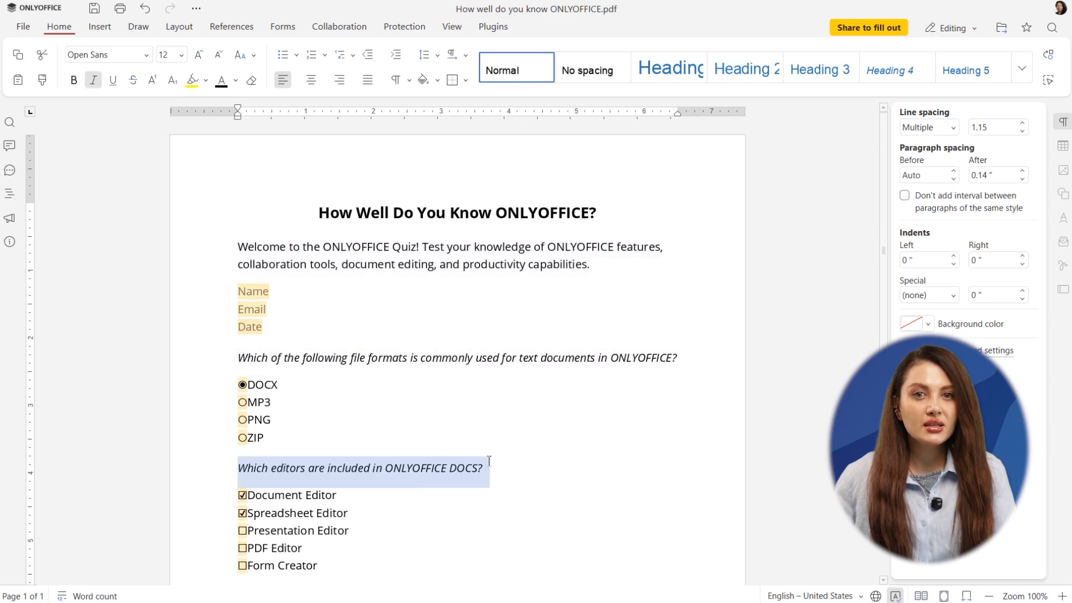
pyautogui.scroll(-5, 447, 449)
pyautogui.moveTo(239, 401); pyautogui.dragTo(653, 398)
pyautogui.click(954, 179)
pyautogui.moveTo(239, 461); pyautogui.dragTo(543, 458)
pyautogui.click(954, 180)
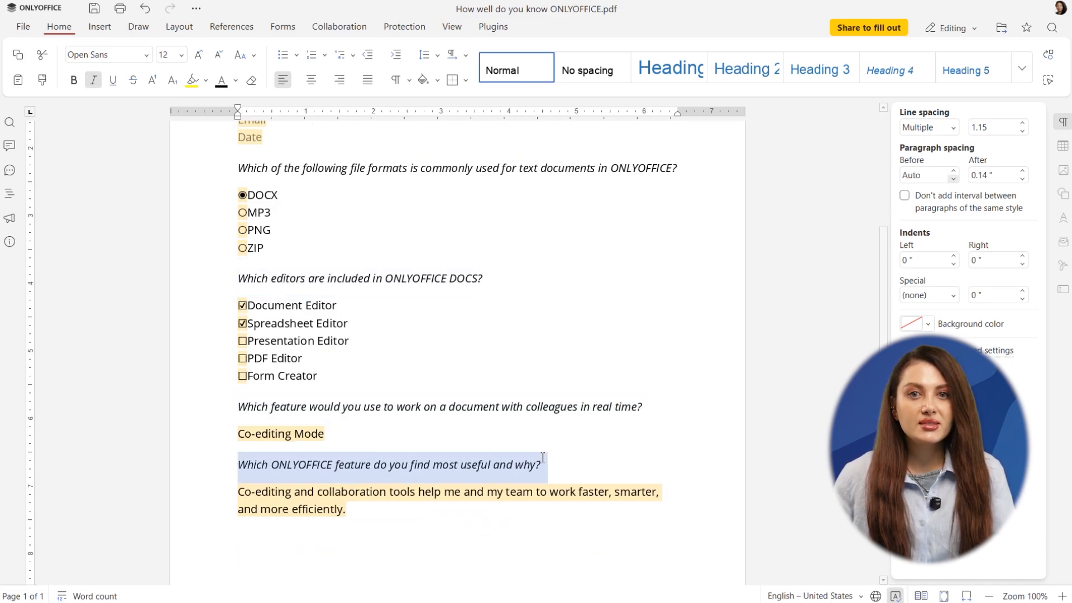
# Highlight 'ONLYOFFICE features' in cyan.
pyautogui.scroll(3, 541, 455)
pyautogui.moveTo(548, 247); pyautogui.dragTo(660, 247)
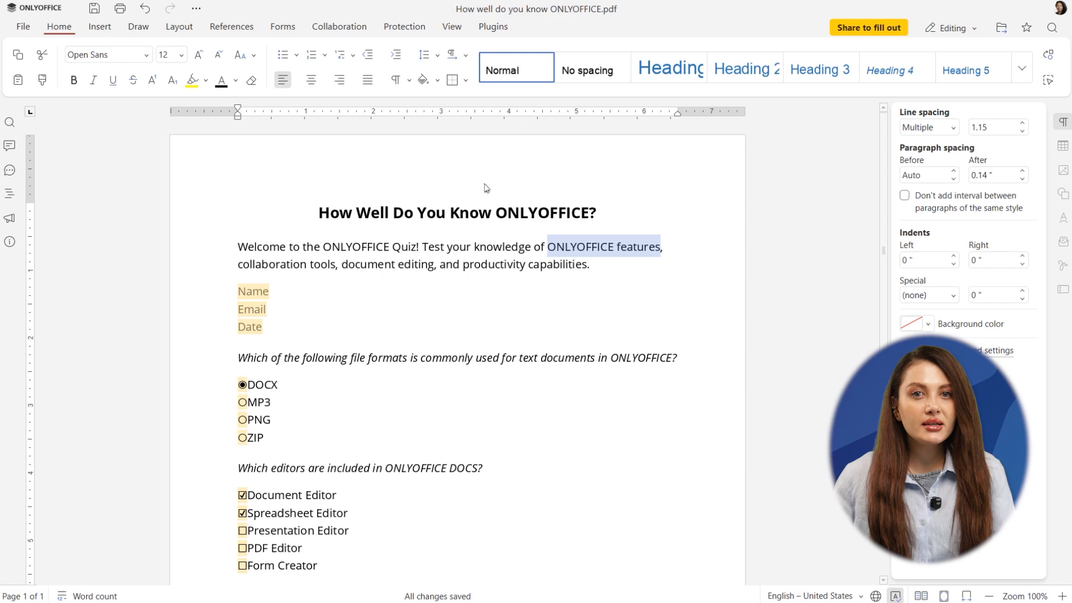
pyautogui.click(206, 81)
pyautogui.click(241, 108)
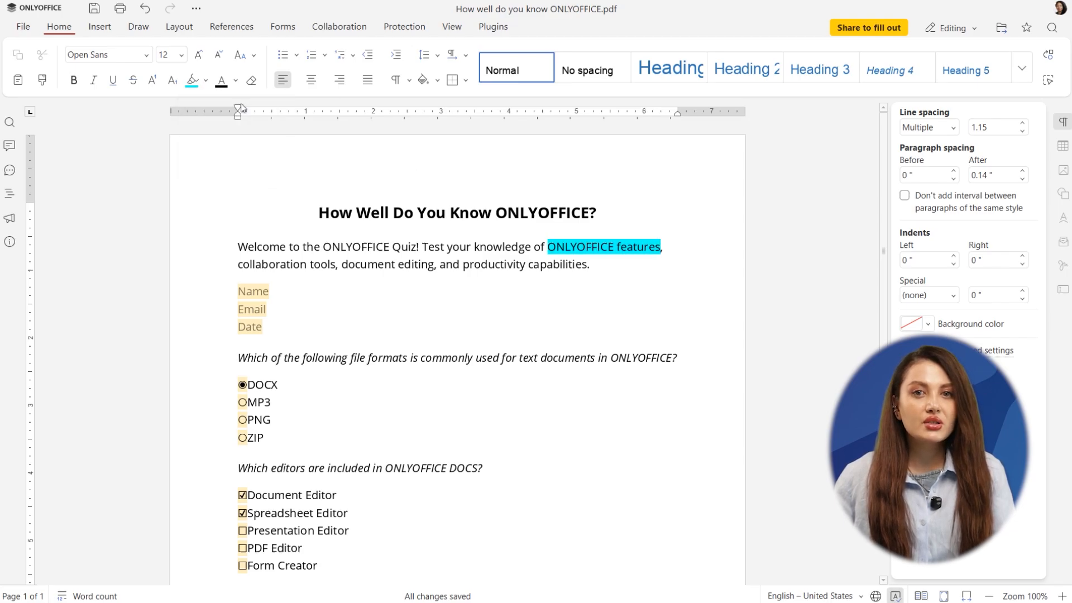
pyautogui.scroll(-4, 240, 107)
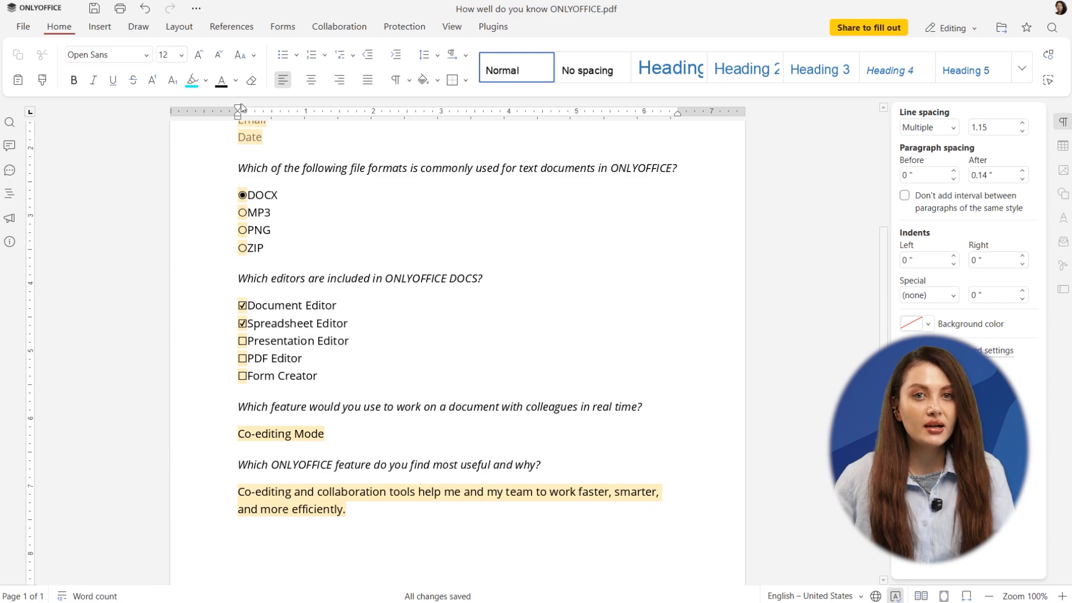
# Switch to Preview and fill in the respondent's name, e-mail address and a June 23 date.
pyautogui.click(977, 33)
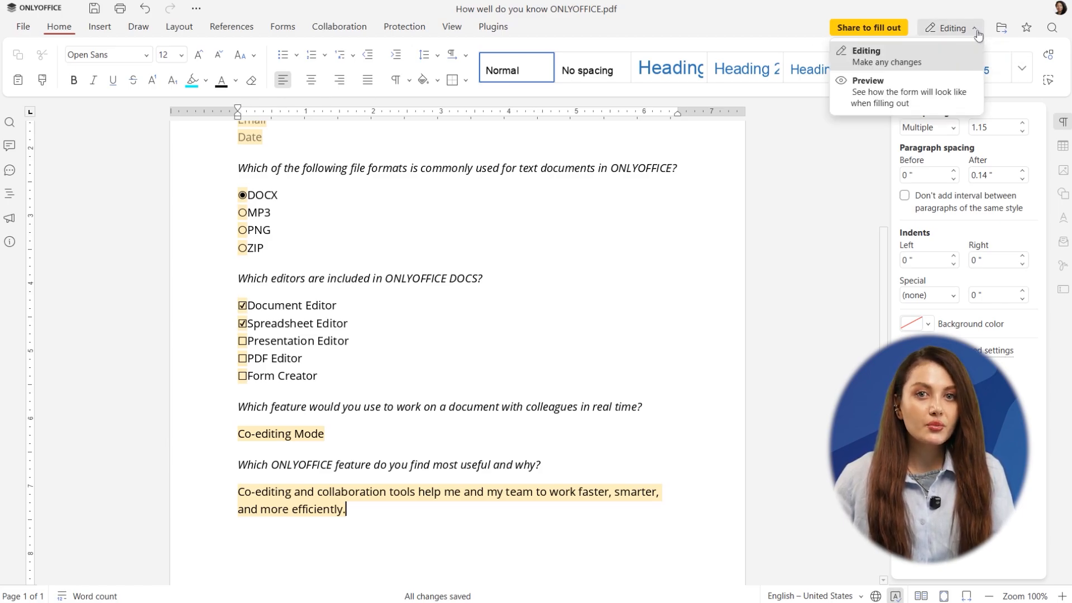
pyautogui.click(943, 96)
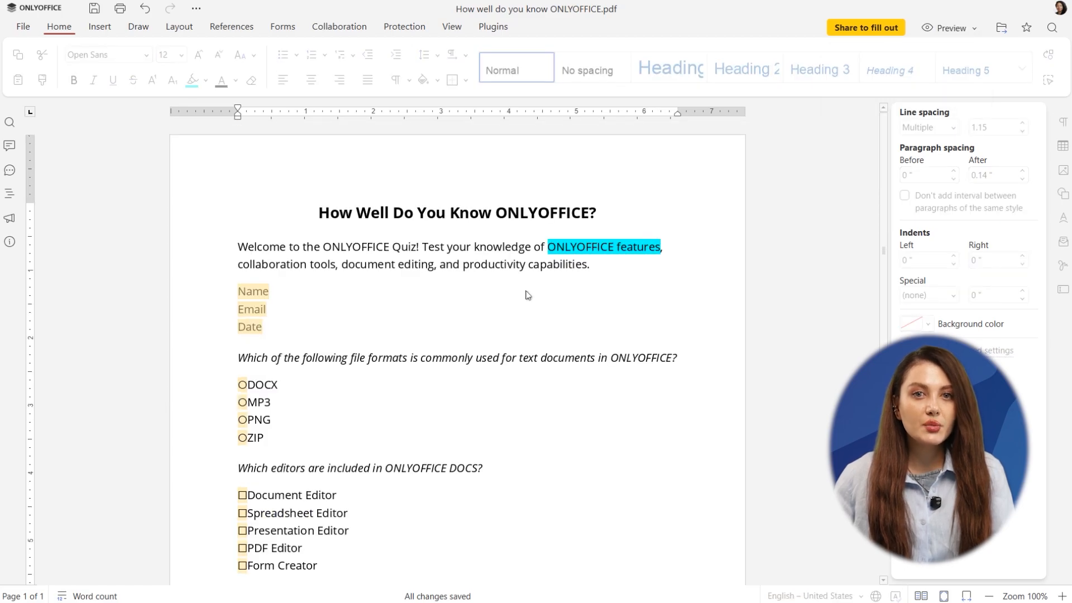
pyautogui.click(267, 293)
pyautogui.write('Caitlyn')
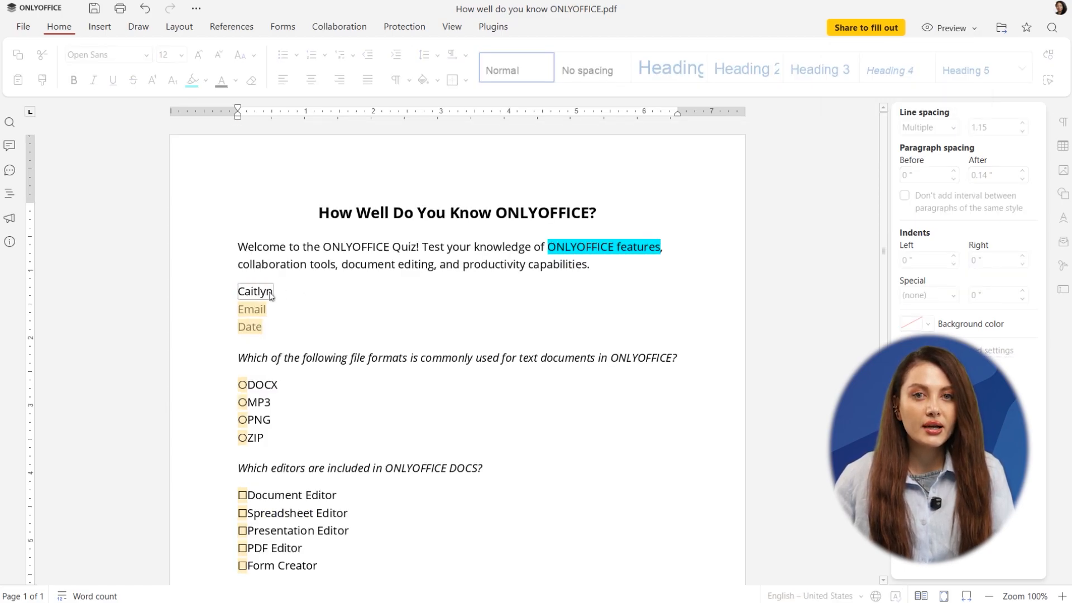
pyautogui.click(269, 310)
pyautogui.write('Caitlyn@email.com')
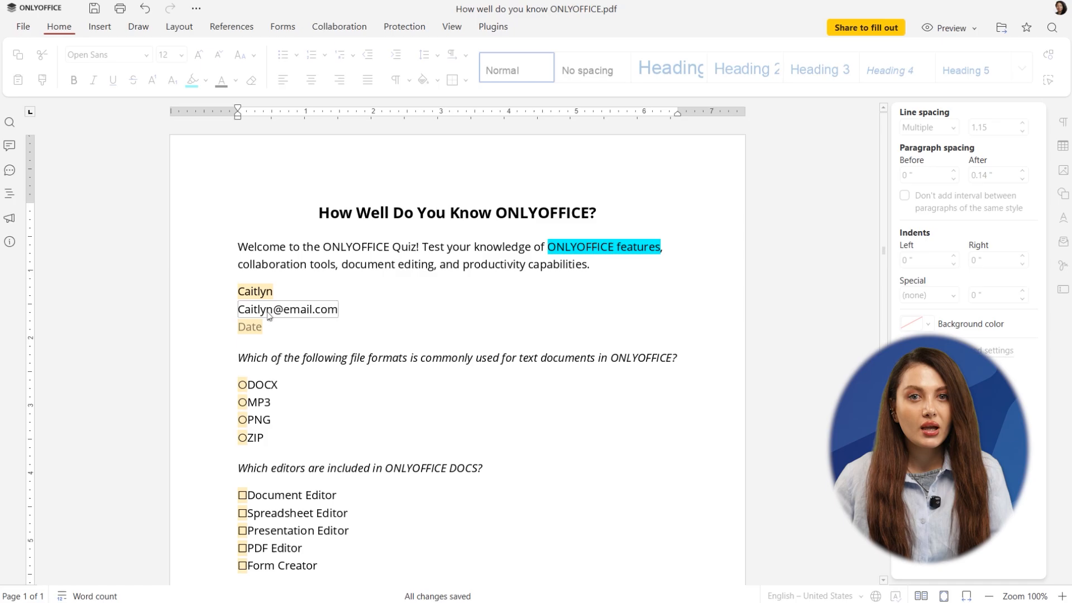
pyautogui.click(261, 330)
pyautogui.click(271, 328)
# Answer DOCX as the file format and tick Document, Spreadsheet, Presentation, PDF Editor and Form Creator.
pyautogui.click(193, 448)
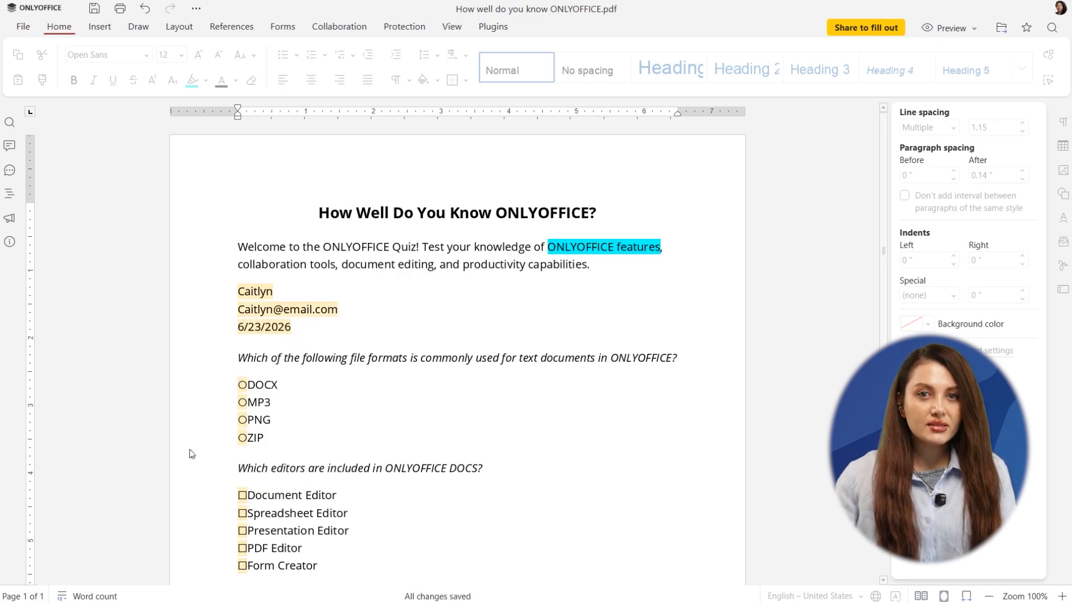
pyautogui.click(243, 385)
pyautogui.scroll(-5, 243, 385)
pyautogui.click(242, 338)
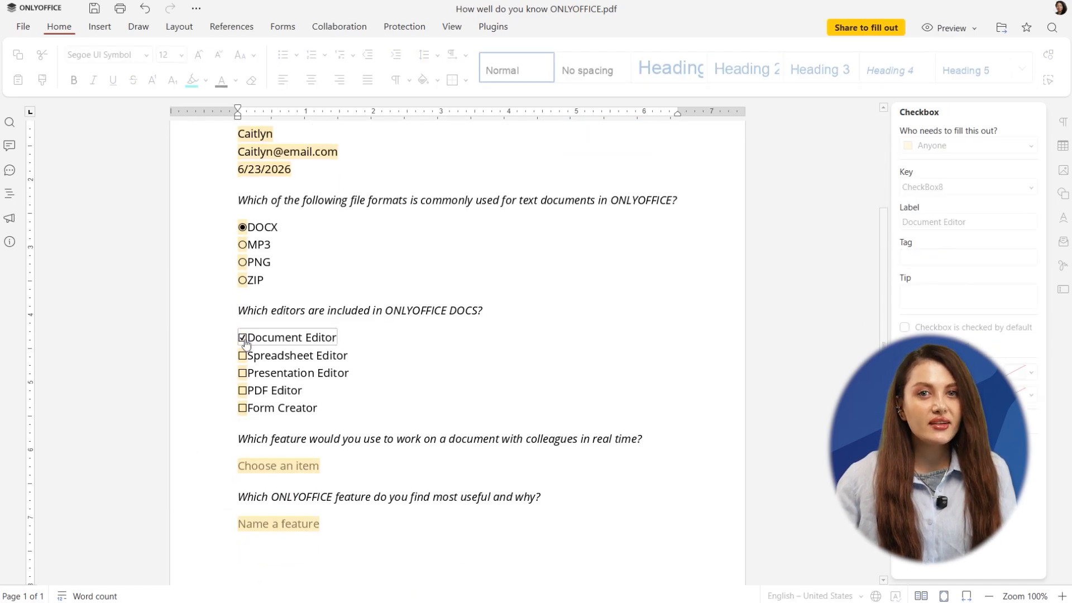
pyautogui.click(242, 355)
pyautogui.click(242, 373)
pyautogui.click(243, 391)
pyautogui.click(243, 408)
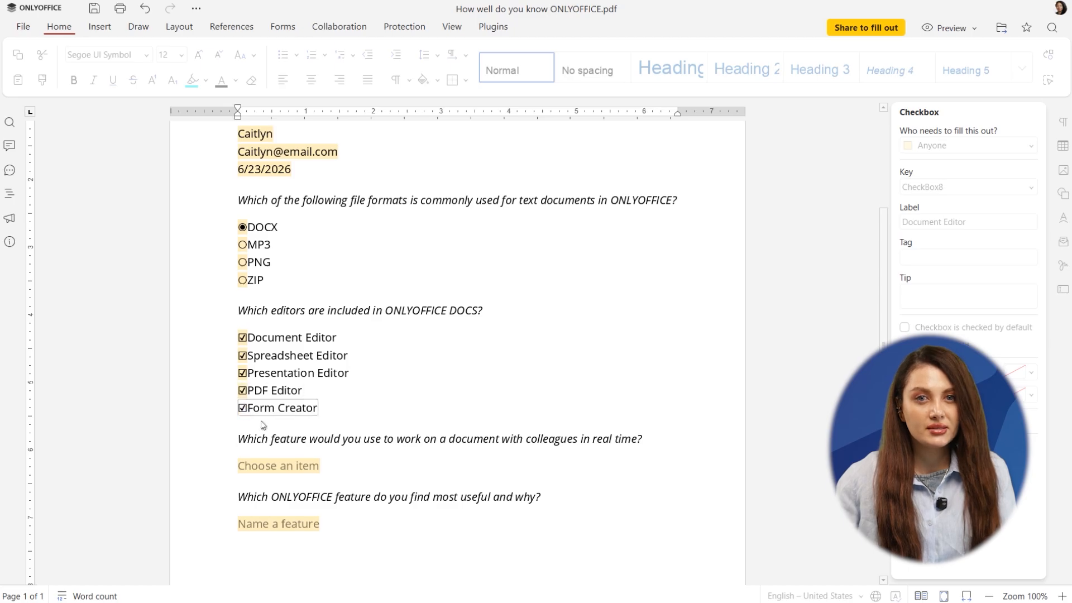
# Choose Co-editing Mode as the real-time feature and write the most useful feature answer about collaboration tools.
pyautogui.click(328, 467)
pyautogui.click(328, 467)
pyautogui.click(315, 509)
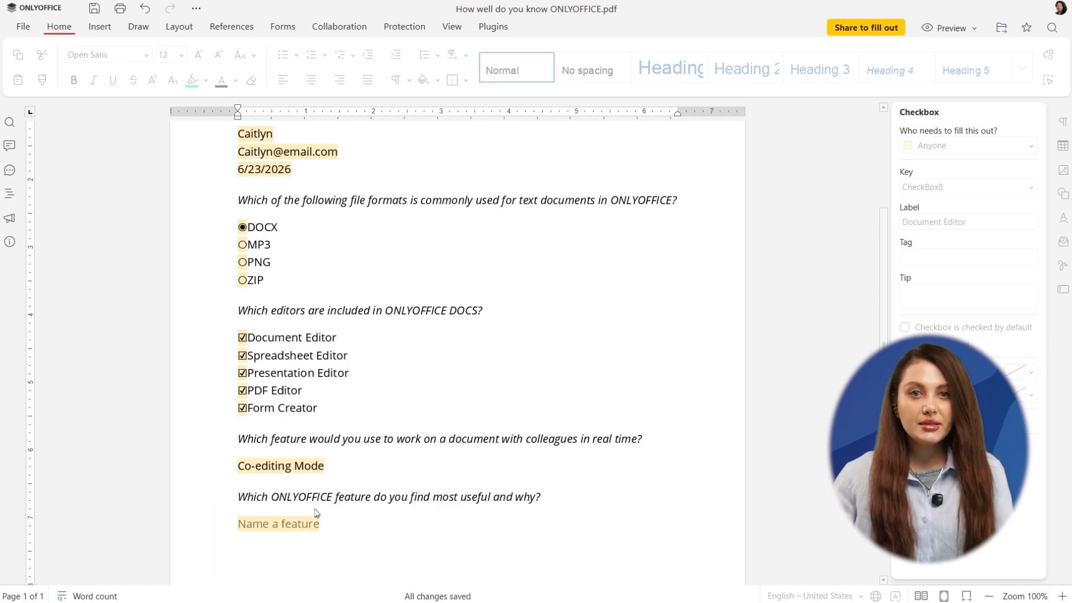
pyautogui.click(243, 528)
pyautogui.write('ONLYOFFICE collaboration tools help m')
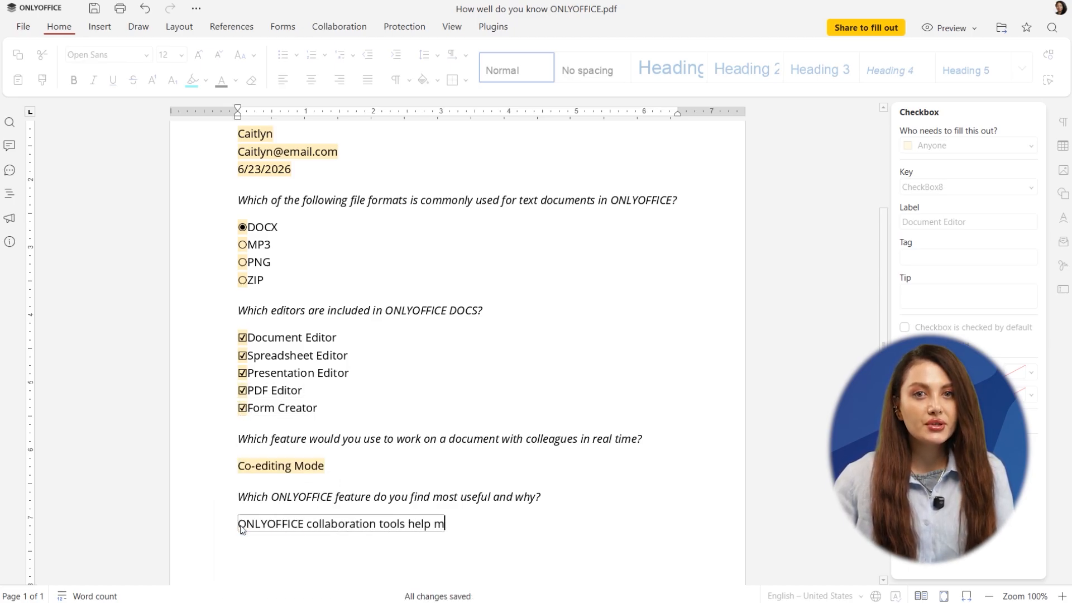
pyautogui.write('e and my team work faster, smarter, and more efficiently.')
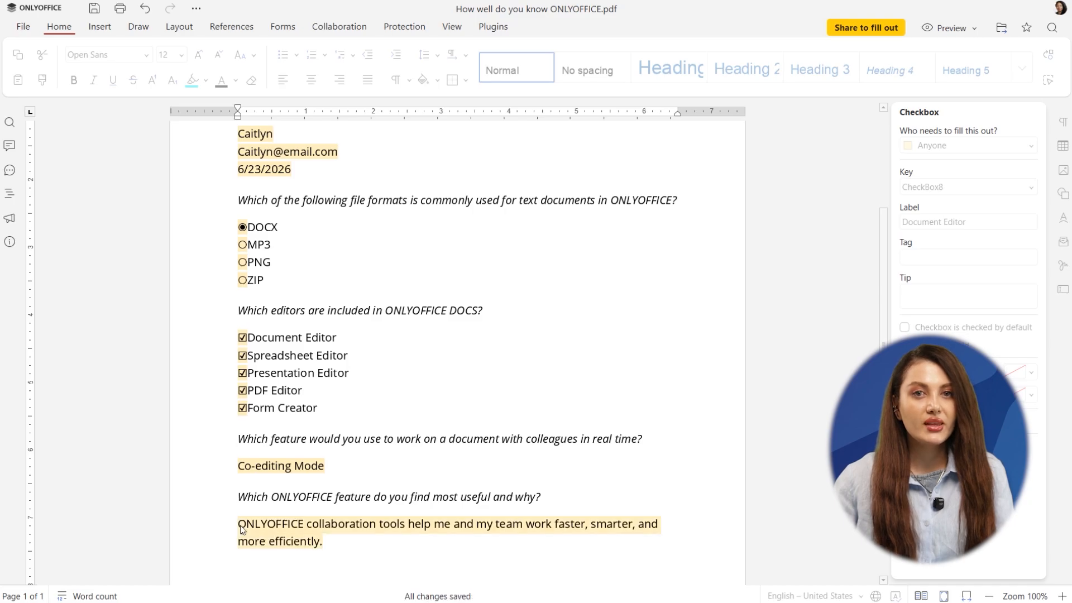
# Return to Editing mode and download the quiz as a PDF.
pyautogui.click(962, 28)
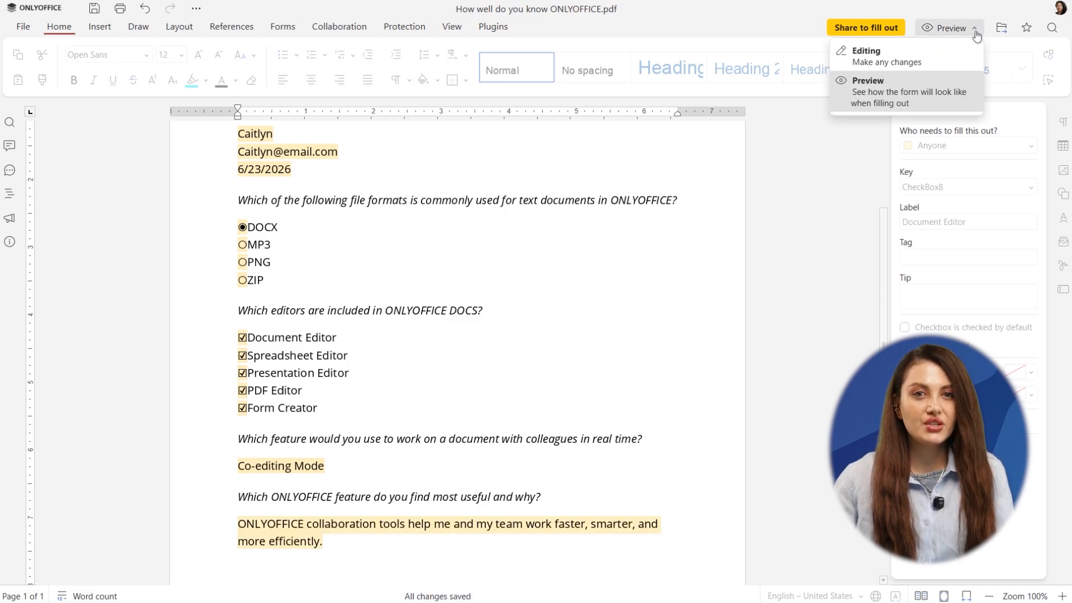
pyautogui.click(973, 62)
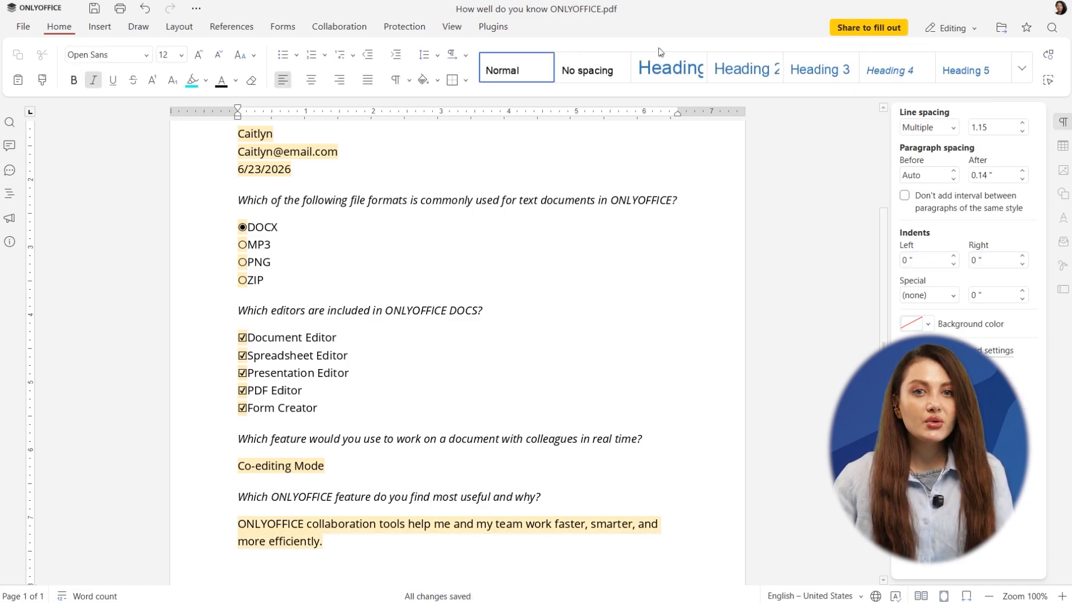
pyautogui.click(34, 33)
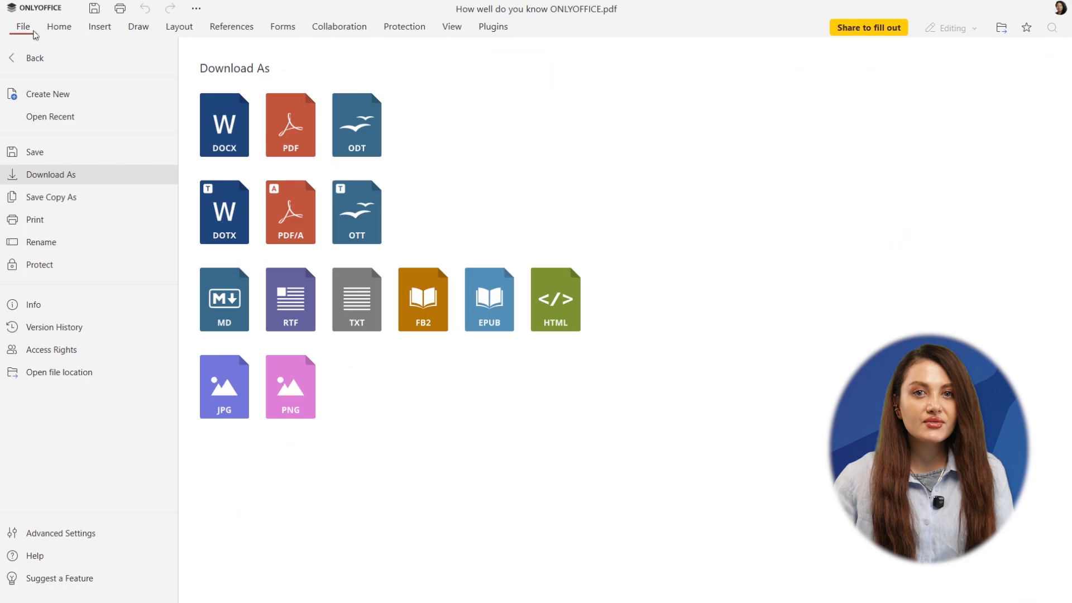
pyautogui.click(294, 128)
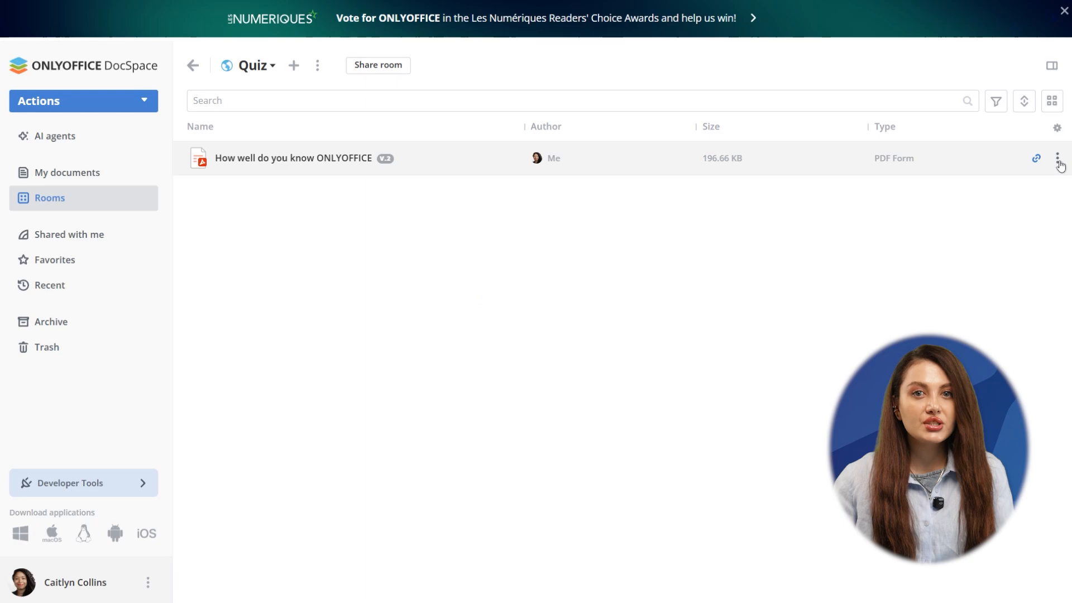
# From the quiz file's Sharing settings, add a new shared link and copy it.
pyautogui.click(1057, 159)
pyautogui.moveTo(1039, 267)
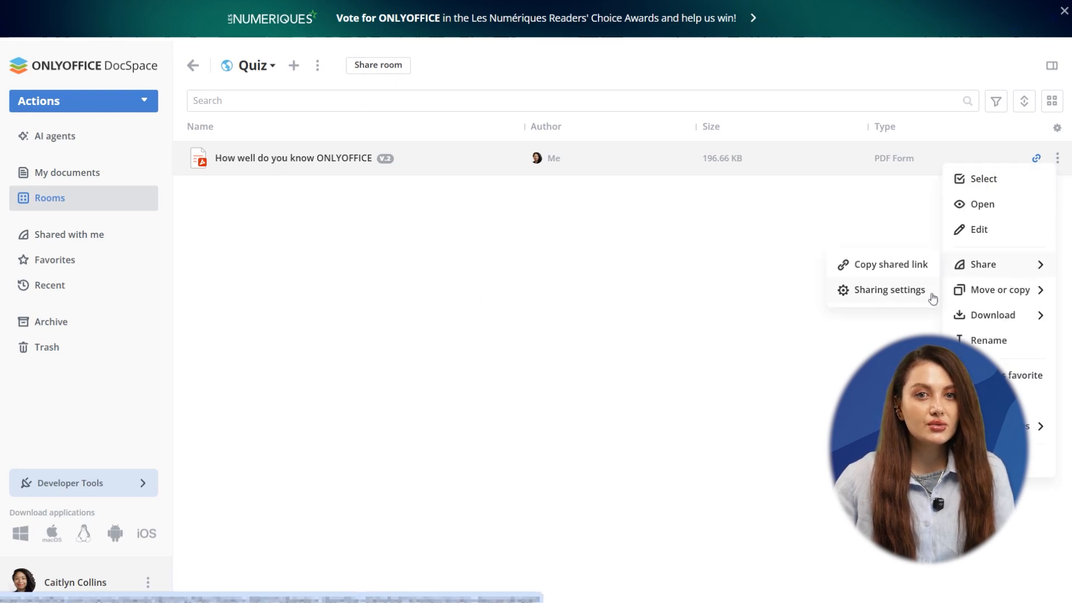
pyautogui.click(890, 290)
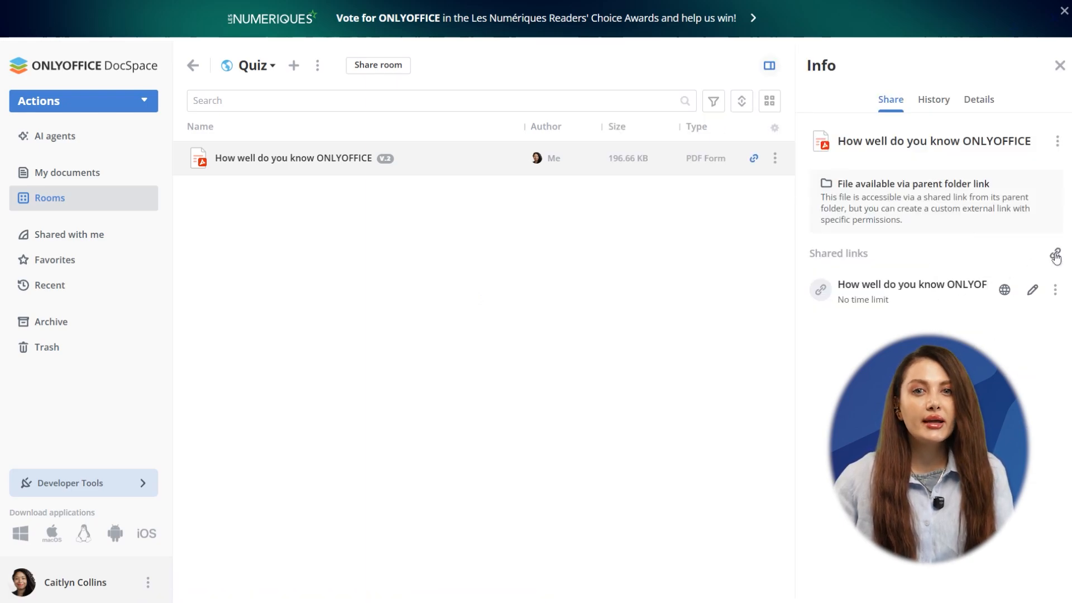
pyautogui.click(1056, 255)
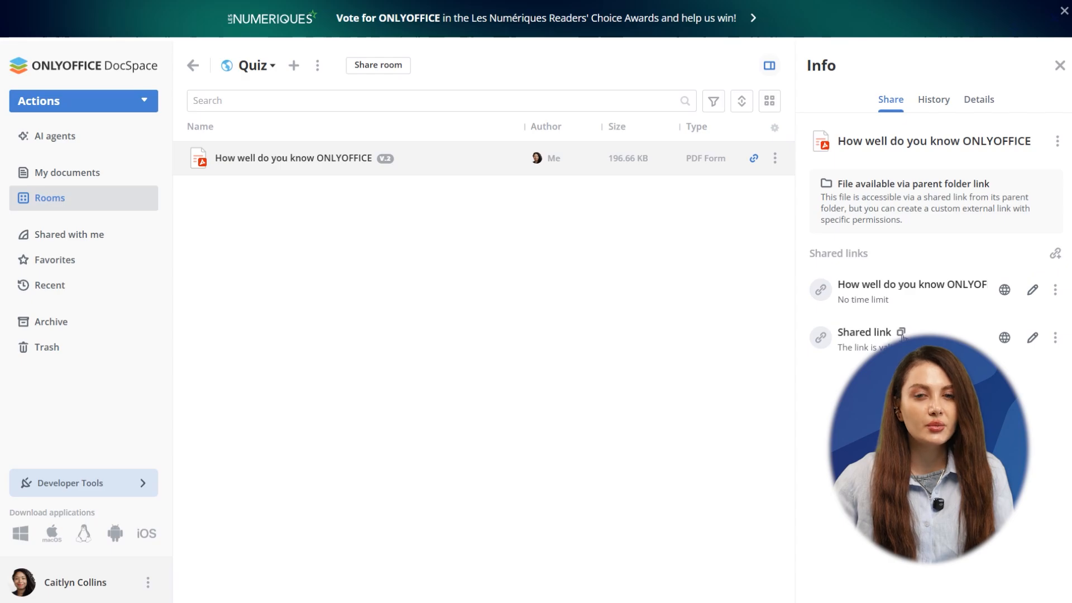
pyautogui.click(901, 333)
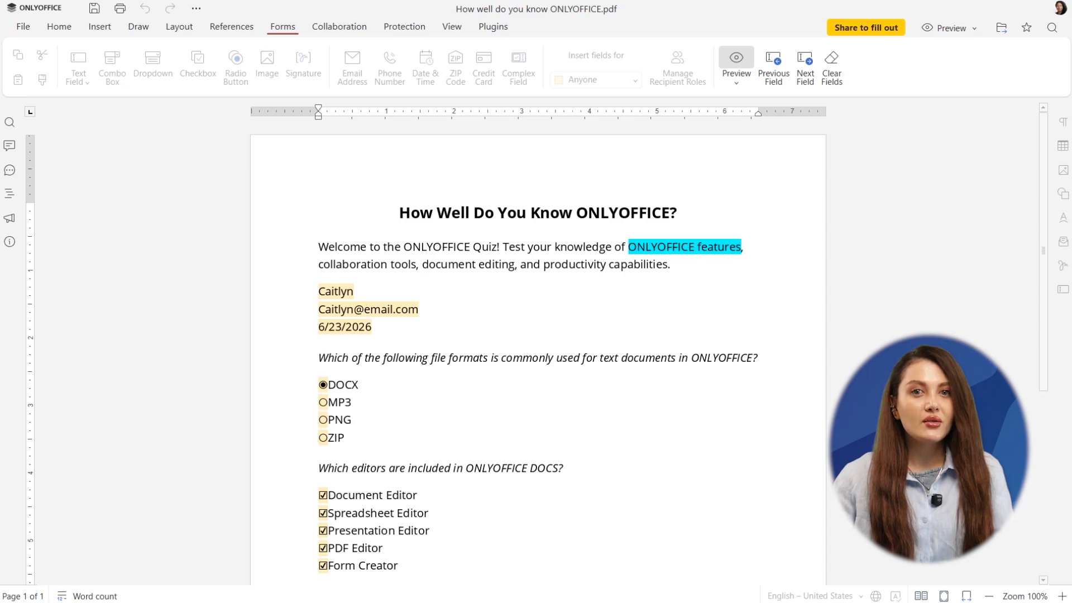
pyautogui.scroll(-5, 539, 353)
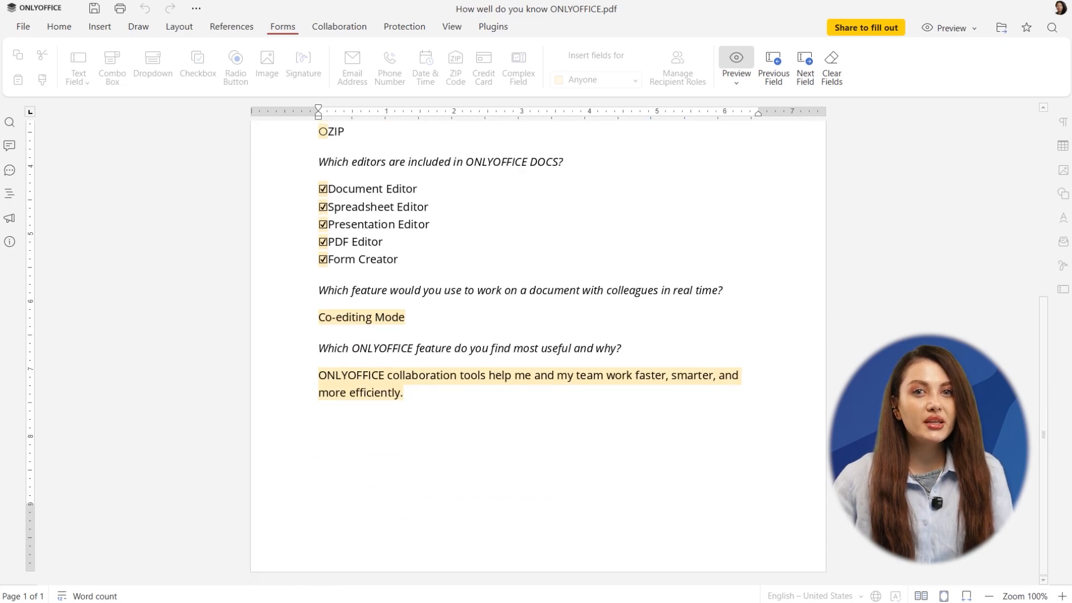